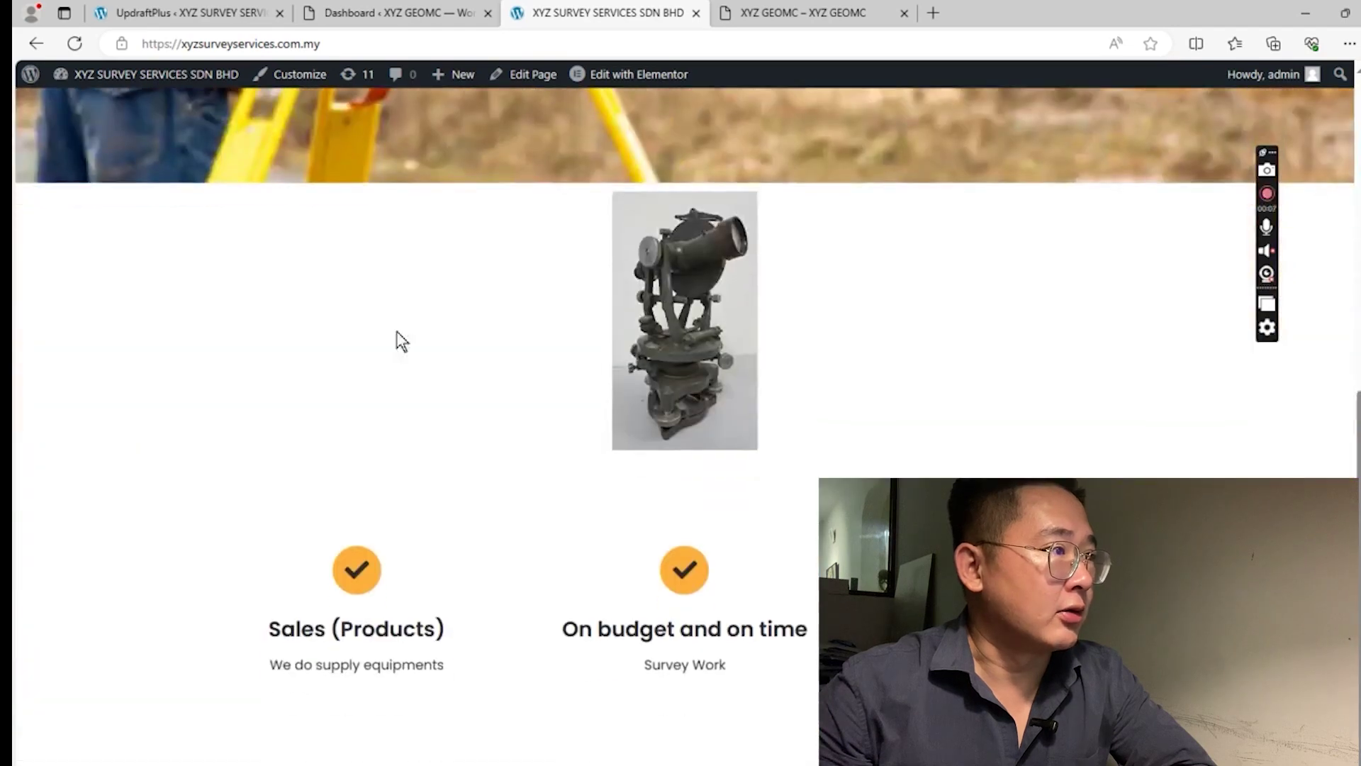
Look through the XYZ Survey Services site, including its Photo Album page, and compare it with the XYZ GEOMC home page
{"action": "scroll", "coordinate": [395, 341], "scroll_direction": "up", "scroll_amount": 8}
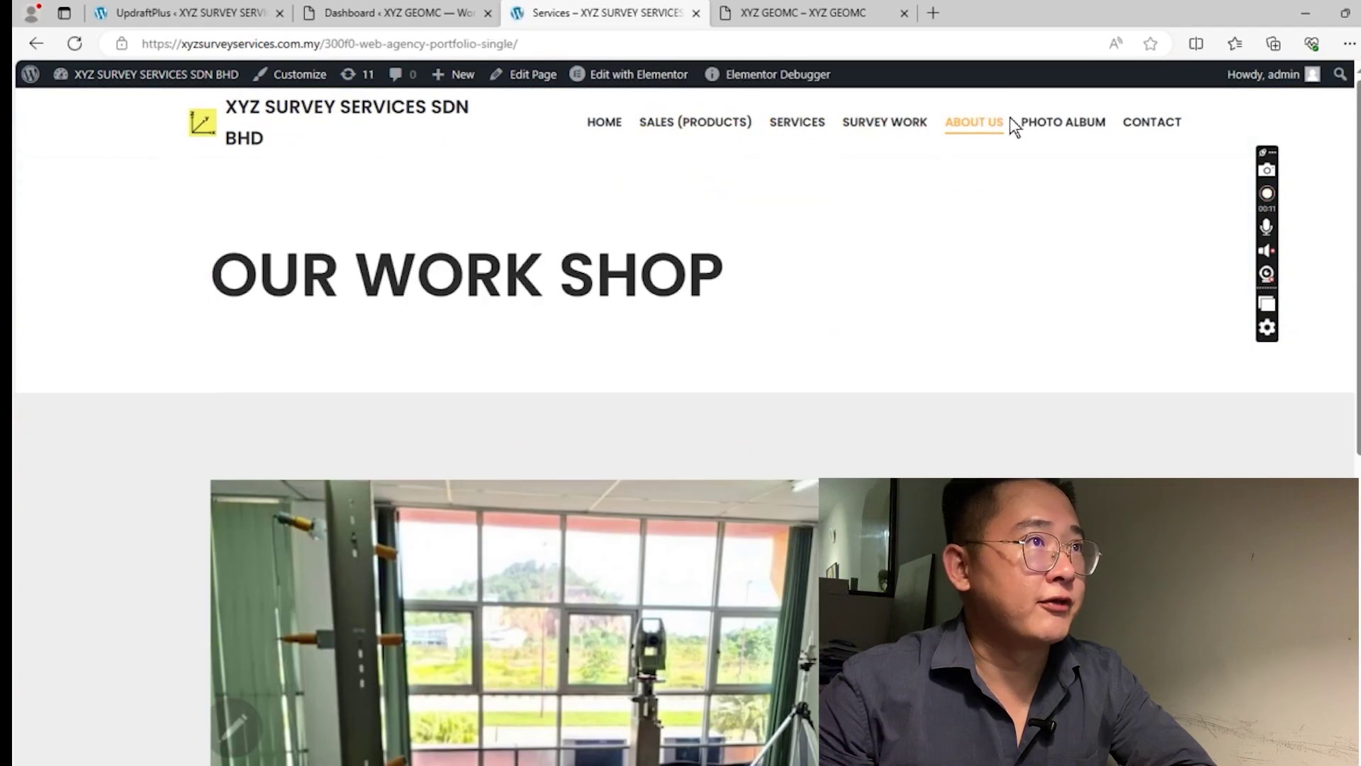
{"action": "left_click", "coordinate": [1058, 124]}
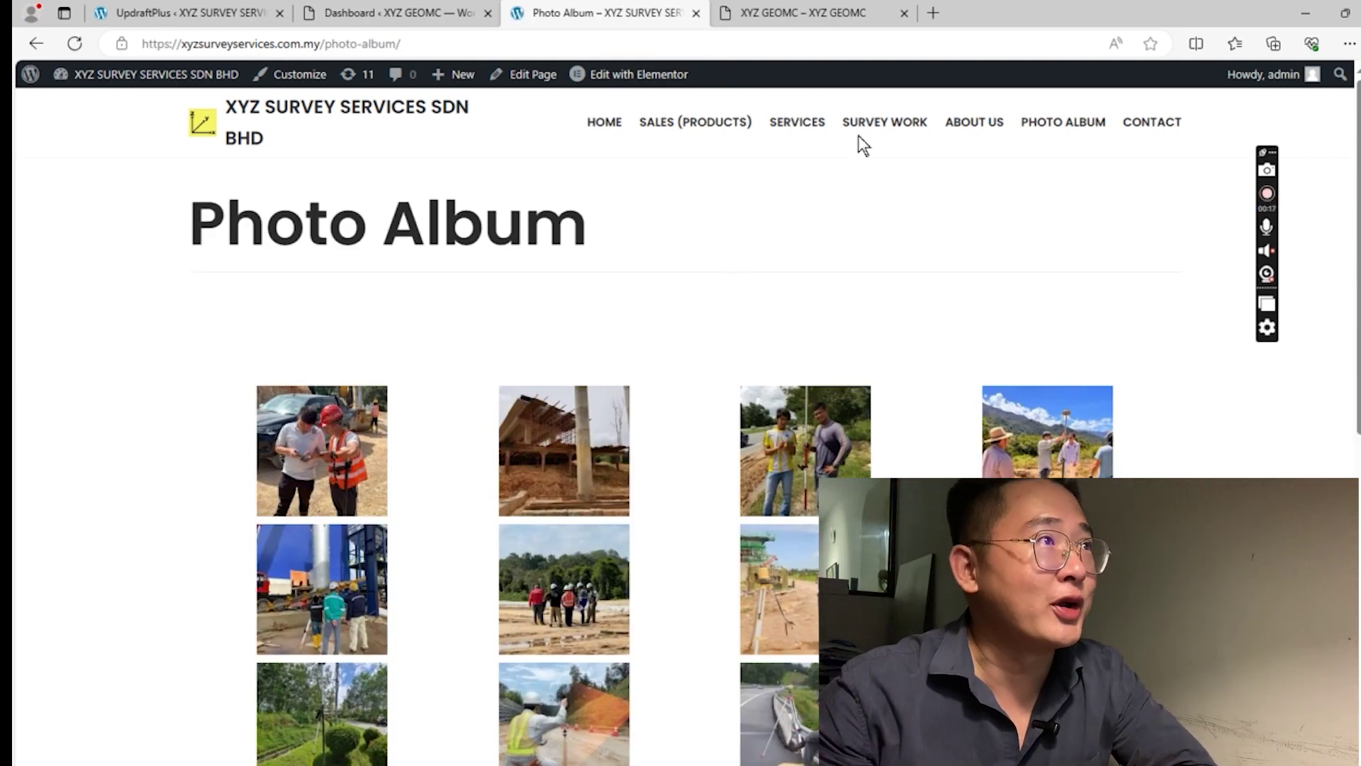
{"action": "left_click", "coordinate": [829, 10]}
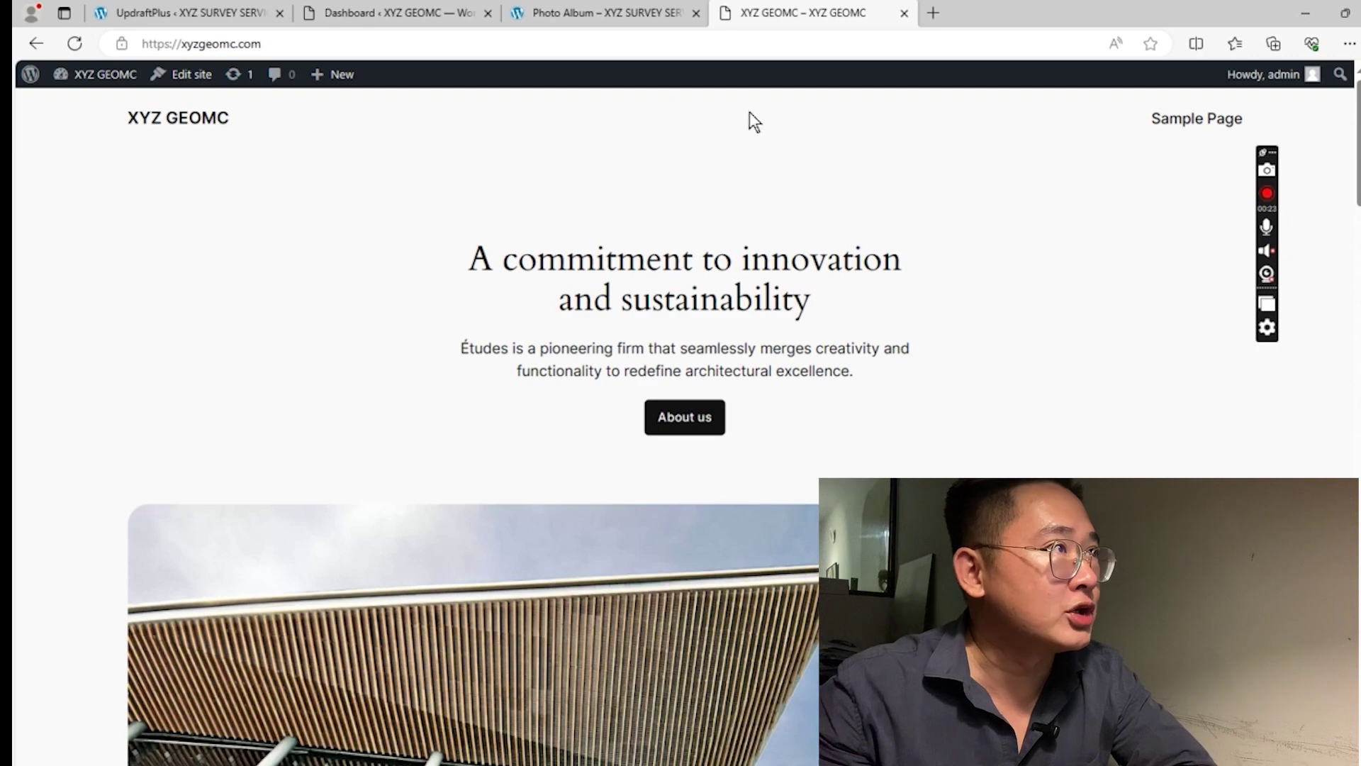
{"action": "left_click", "coordinate": [617, 23]}
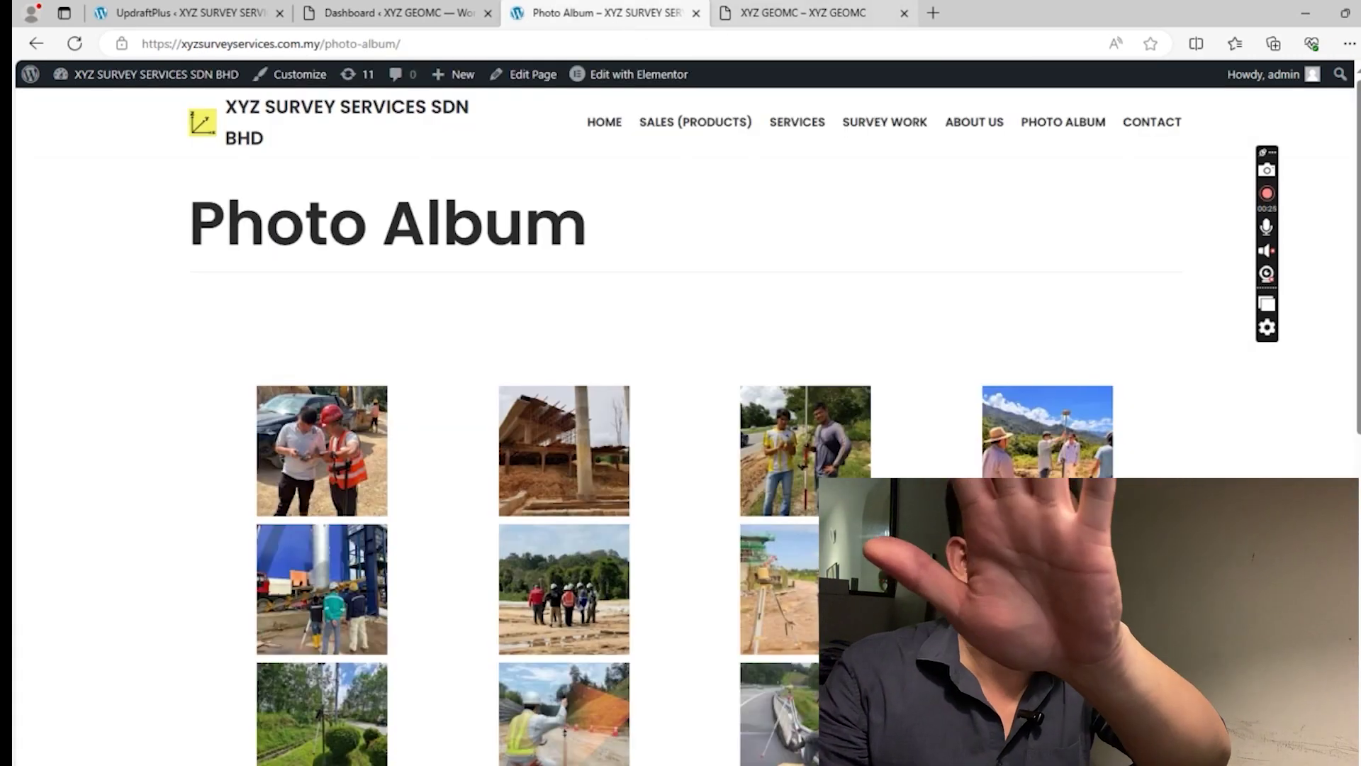
{"action": "key", "text": "ctrl+Tab"}
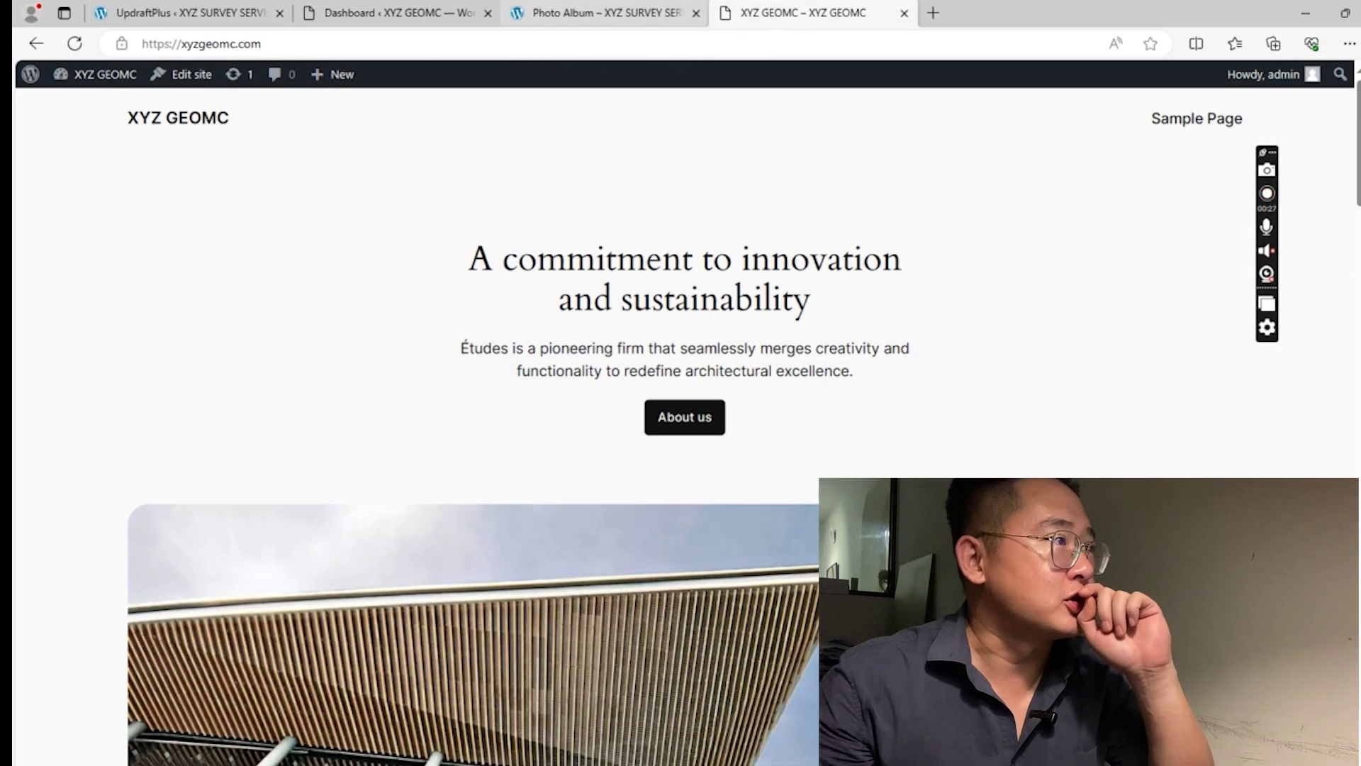
{"action": "key", "text": "ctrl+shift+Tab"}
Review the UpdraftPlus Backup/Restore page in the admin area of the XYZ Survey Services site
{"action": "left_click", "coordinate": [184, 13]}
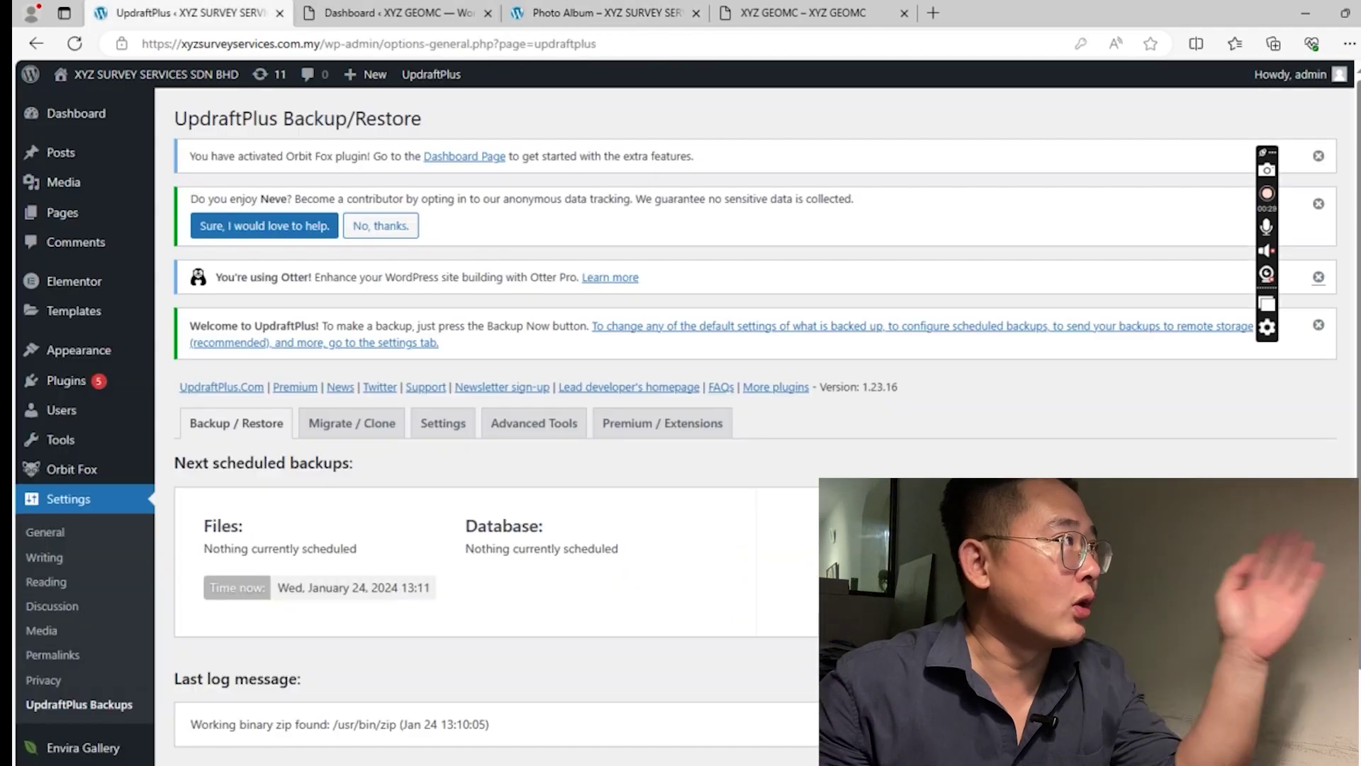
{"action": "scroll", "coordinate": [325, 329], "scroll_direction": "down", "scroll_amount": 3}
{"action": "scroll", "coordinate": [325, 329], "scroll_direction": "up", "scroll_amount": 3}
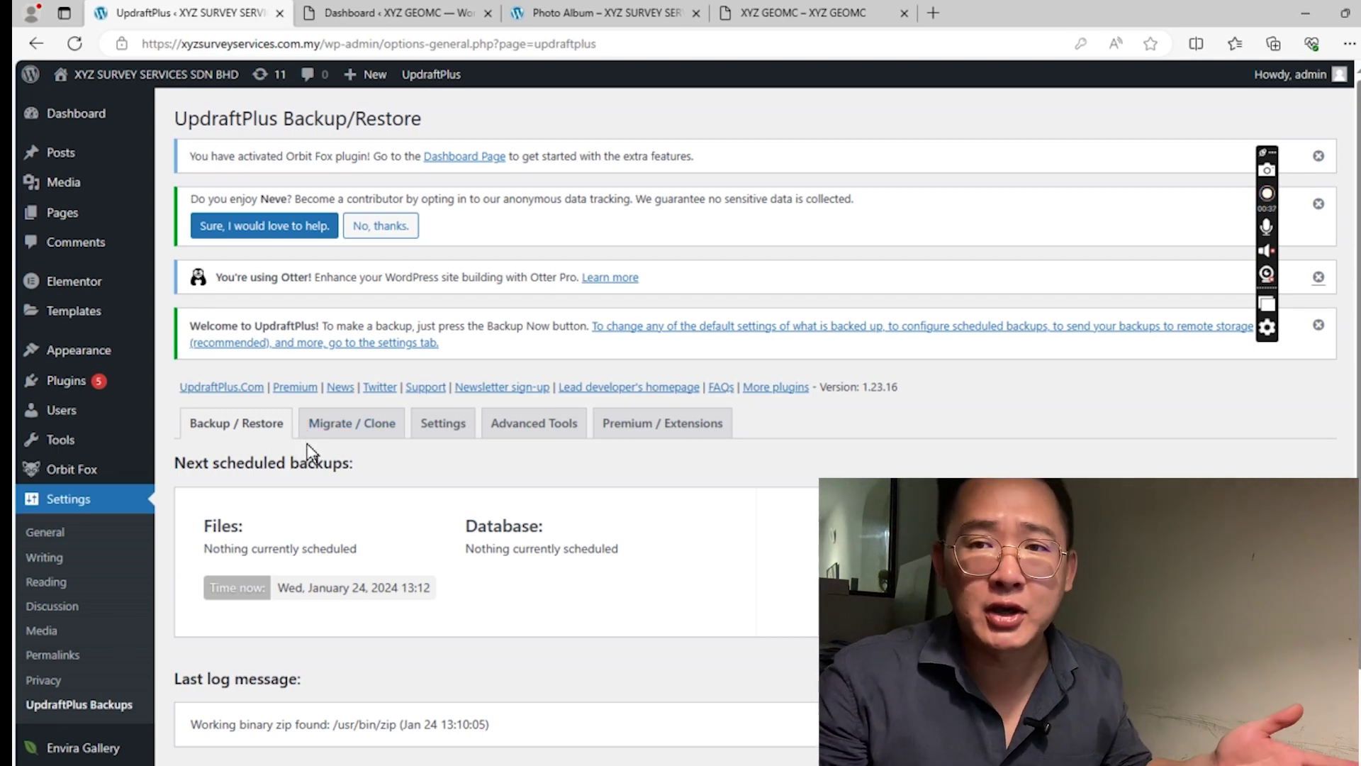
{"action": "scroll", "coordinate": [308, 444], "scroll_direction": "down", "scroll_amount": 3}
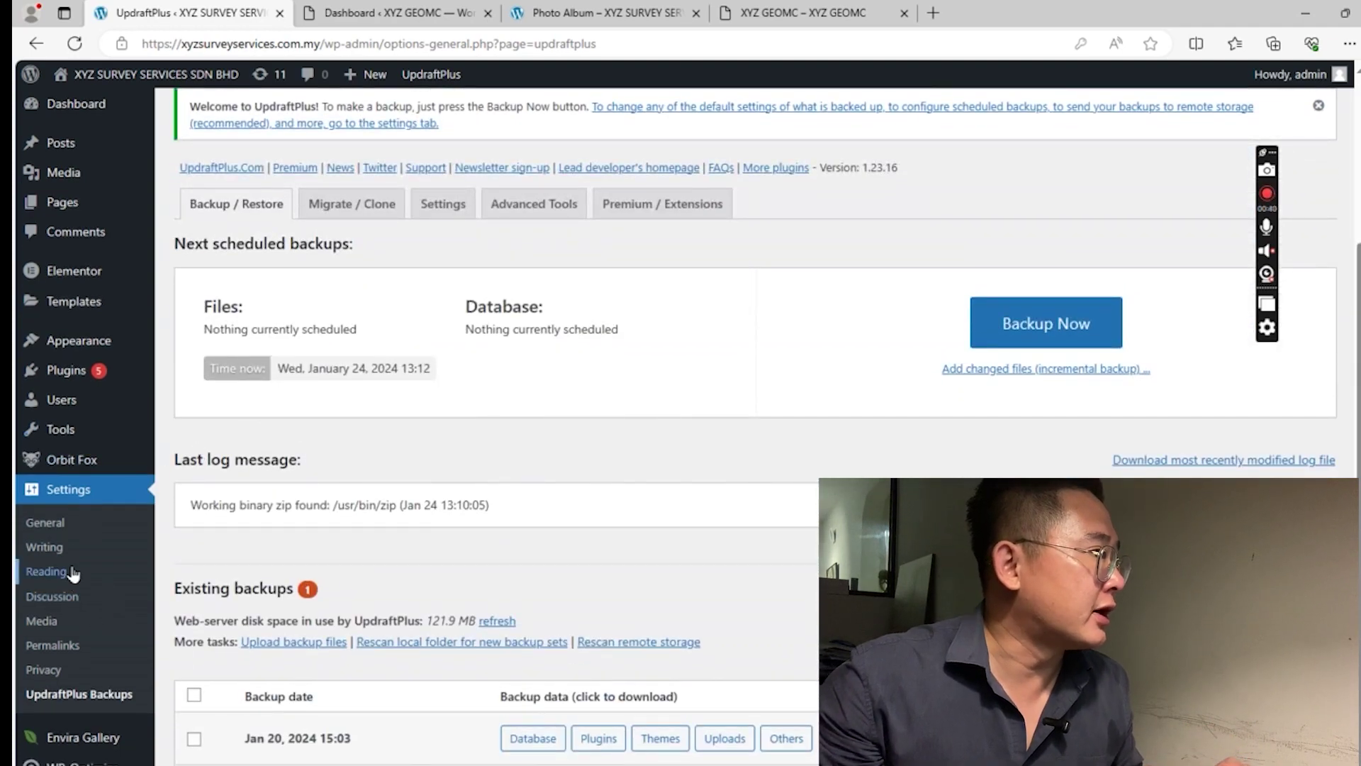
Search the add-new-plugin directory of the XYZ Survey Services site for "updraft"
{"action": "mouse_move", "coordinate": [83, 371]}
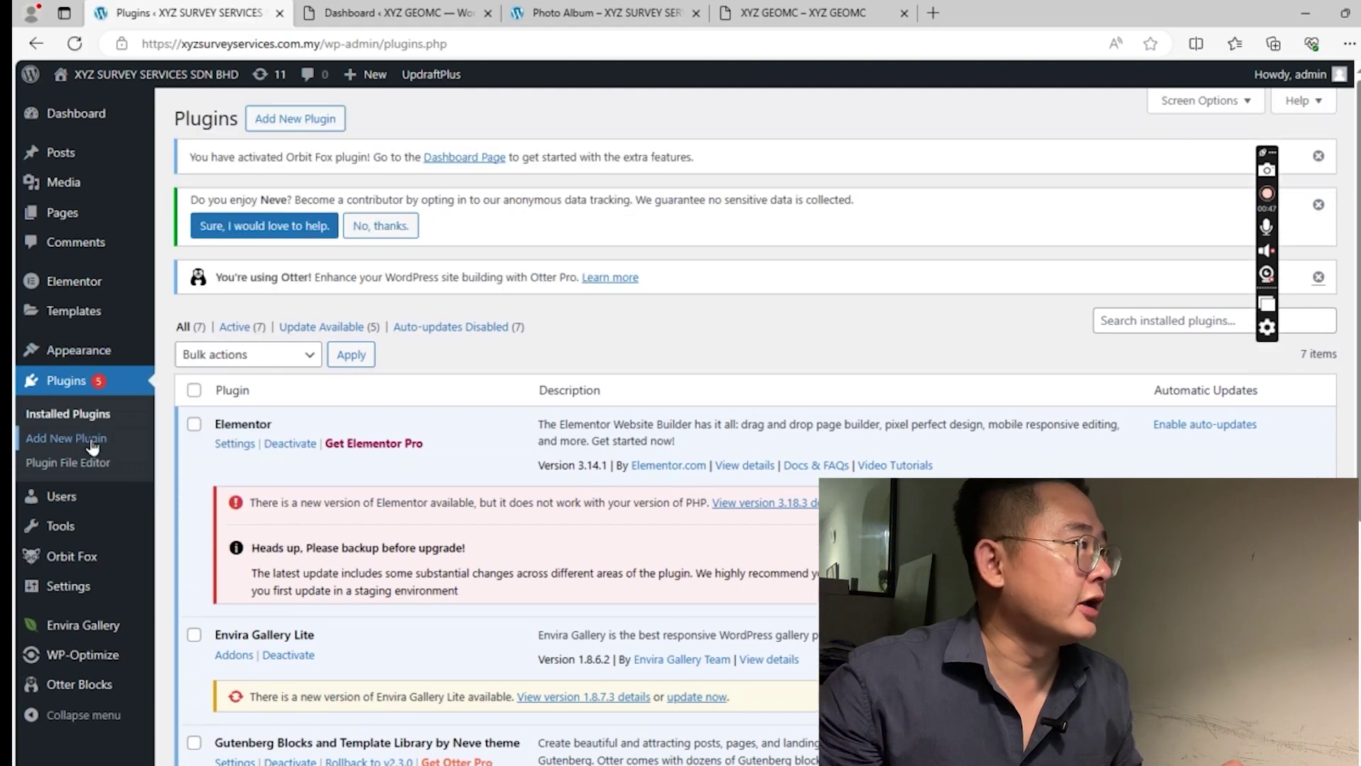
{"action": "left_click", "coordinate": [1124, 327]}
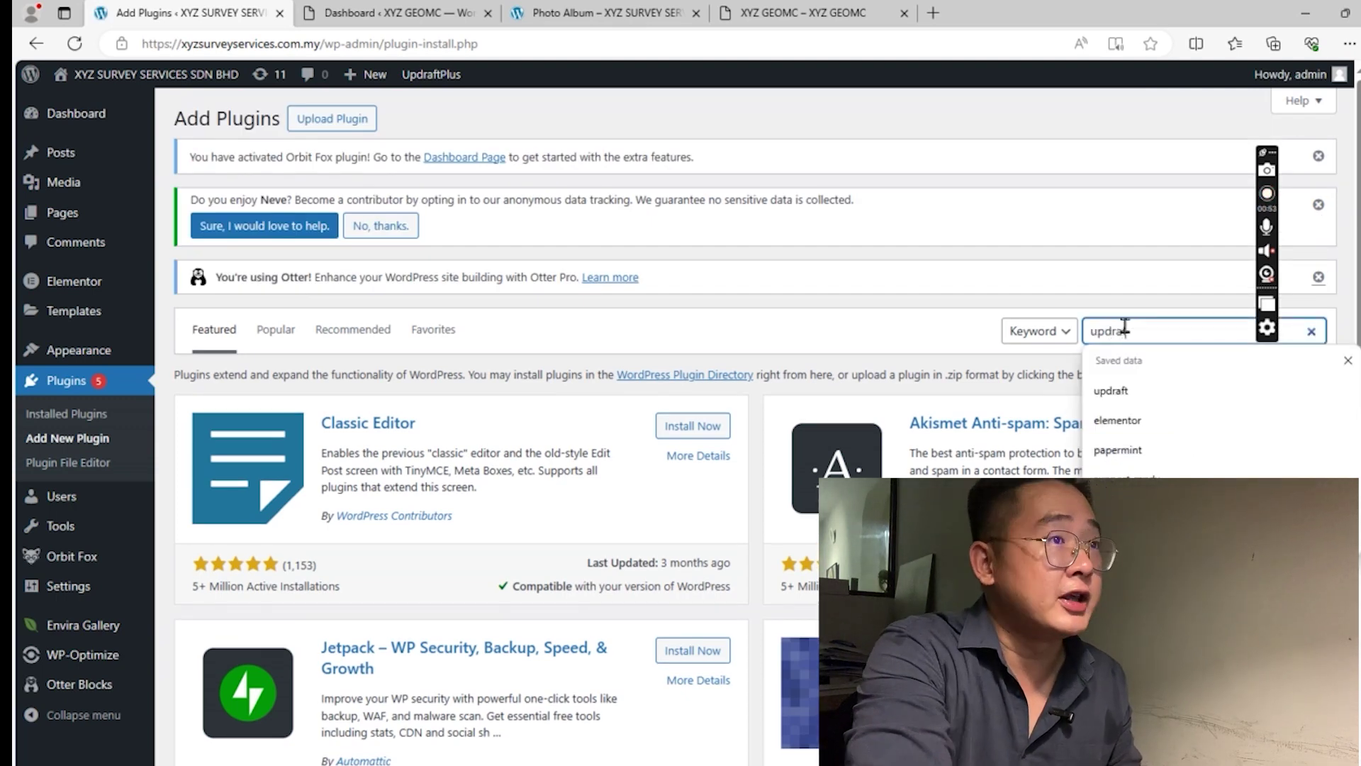
{"action": "type", "text": "updraft"}
{"action": "key", "text": "Return"}
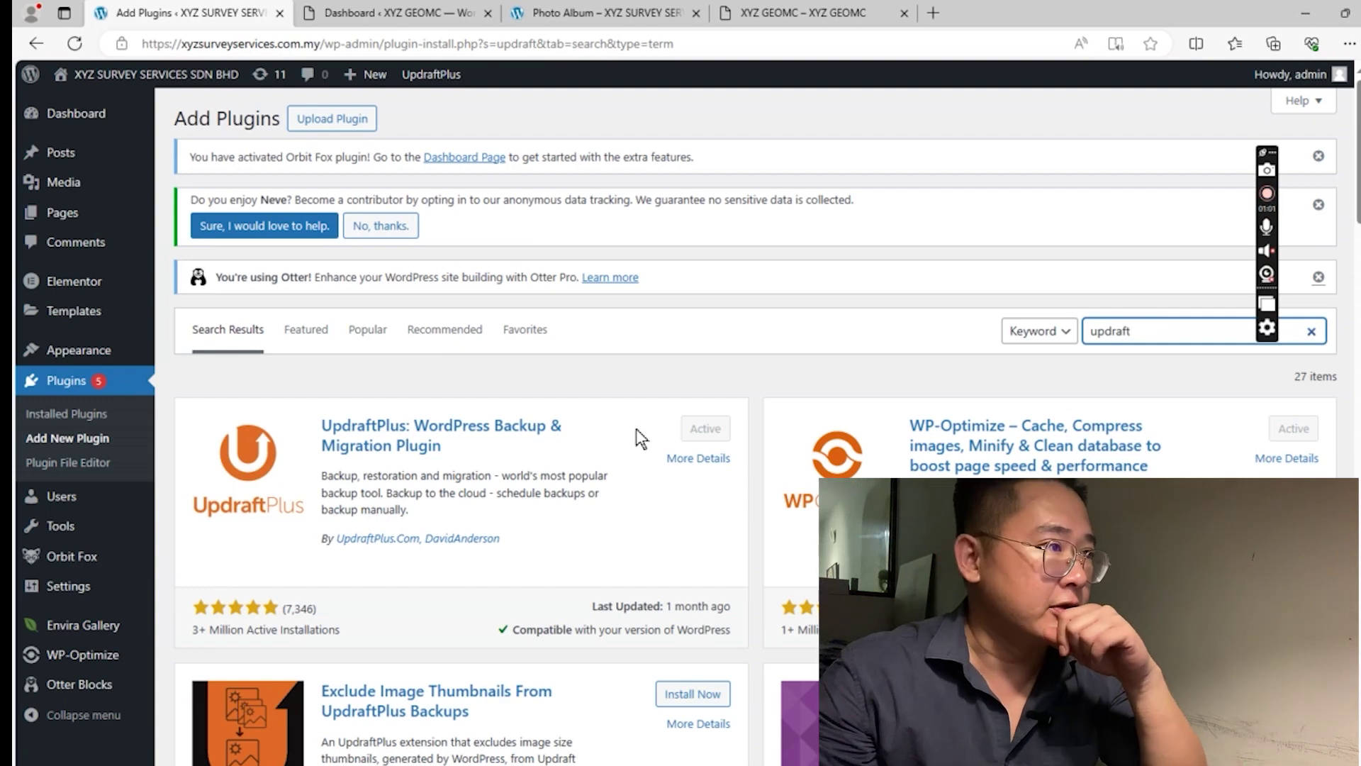
Open the settings of UpdraftPlus - Backup/Restore from the installed plugins and go to the existing backups
{"action": "left_click", "coordinate": [74, 414]}
{"action": "scroll", "coordinate": [407, 569], "scroll_direction": "down", "scroll_amount": 7}
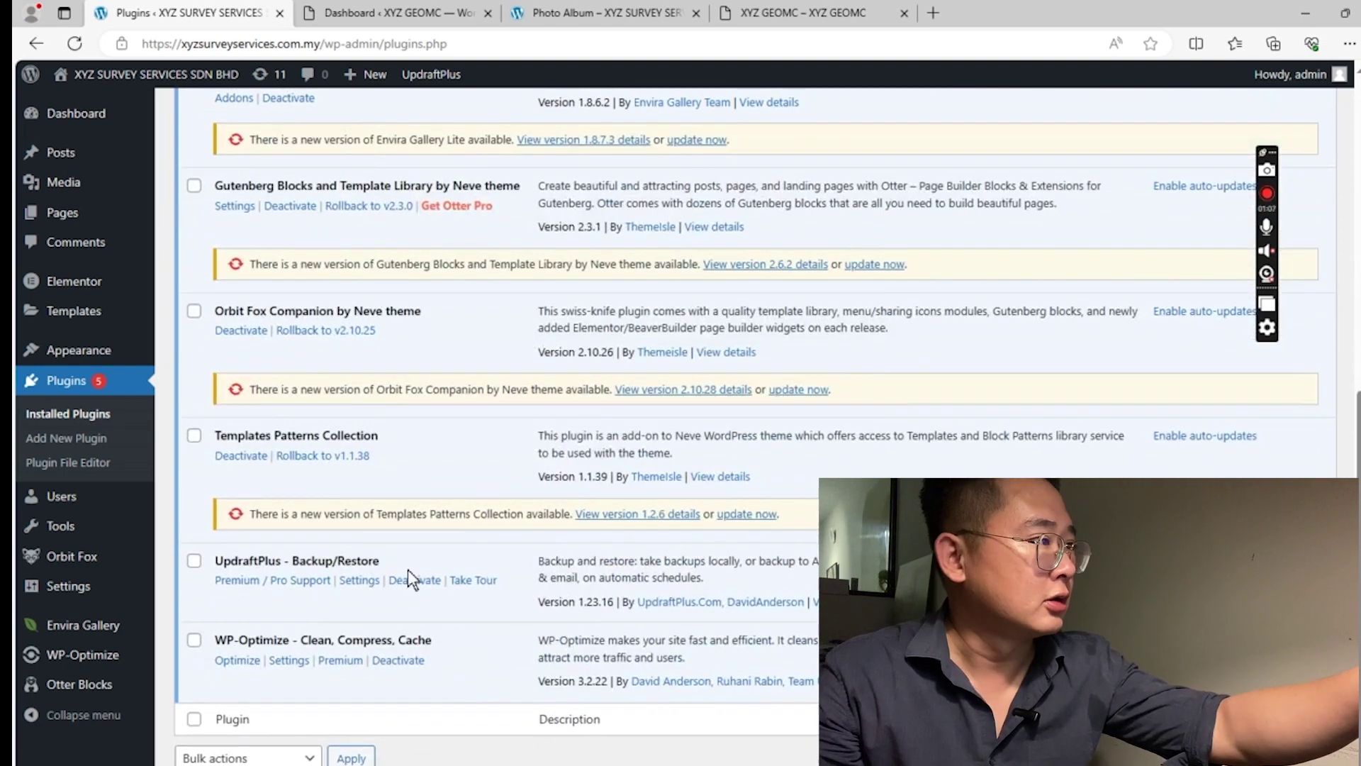
{"action": "left_click", "coordinate": [368, 587]}
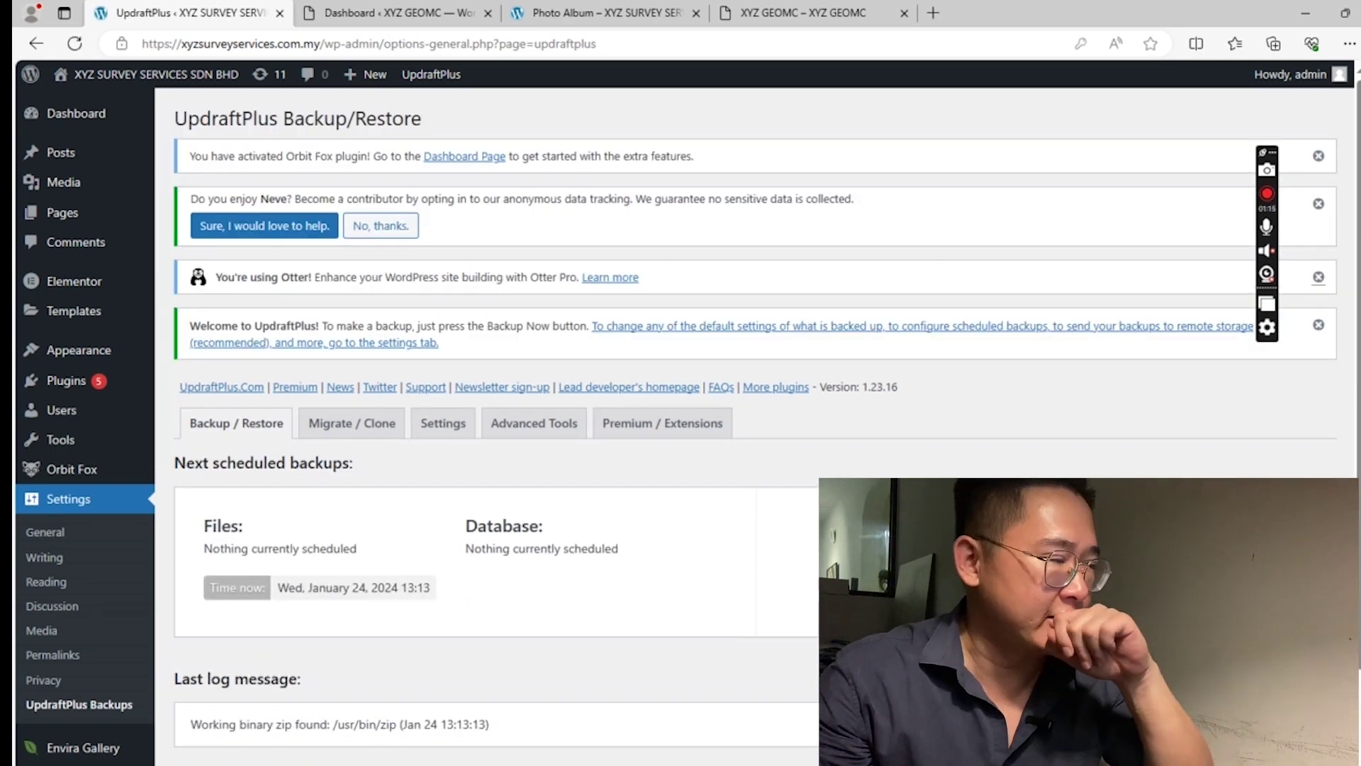
{"action": "scroll", "coordinate": [772, 648], "scroll_direction": "down", "scroll_amount": 3}
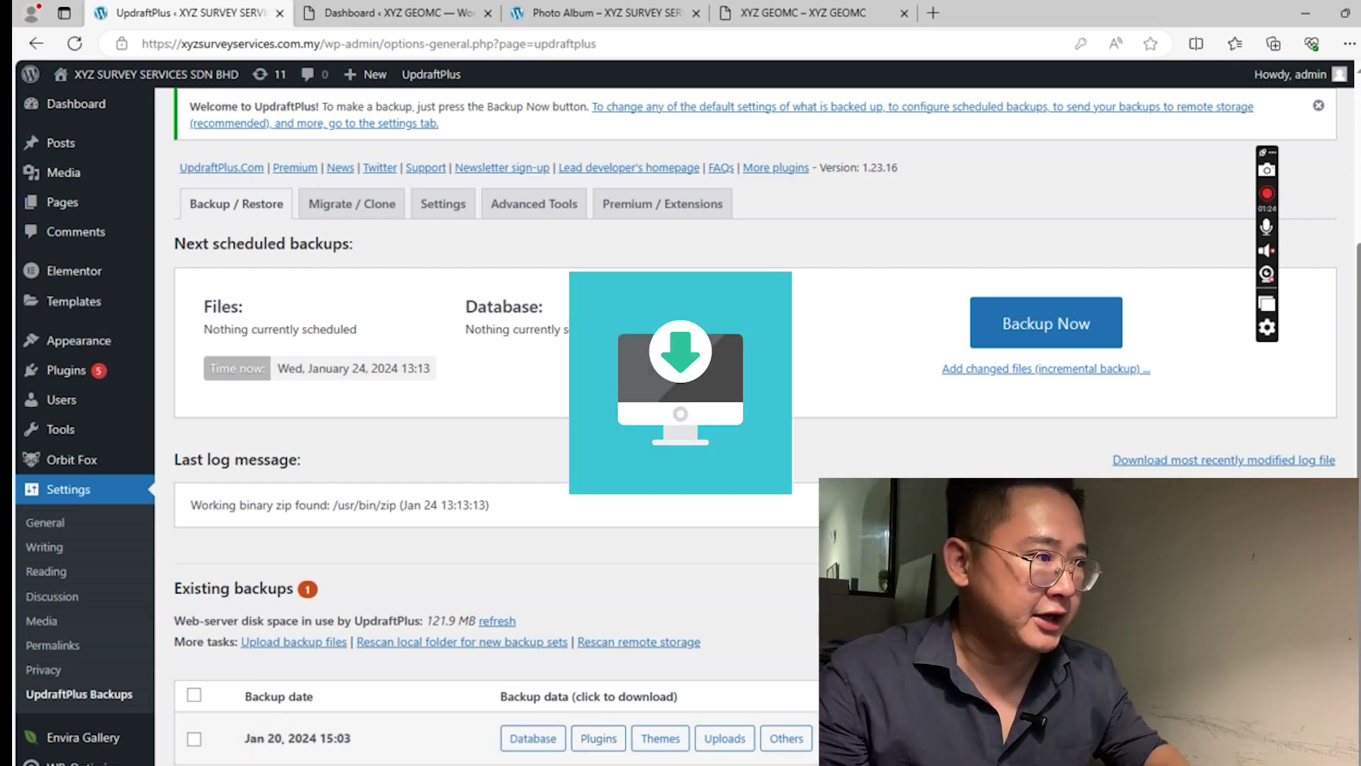
Prepare the Database, Plugins, Themes, Uploads and Others parts of the Jan 20, 2024 15:03 backup for download
{"action": "left_click", "coordinate": [533, 740]}
{"action": "scroll", "coordinate": [546, 747], "scroll_direction": "down", "scroll_amount": 1}
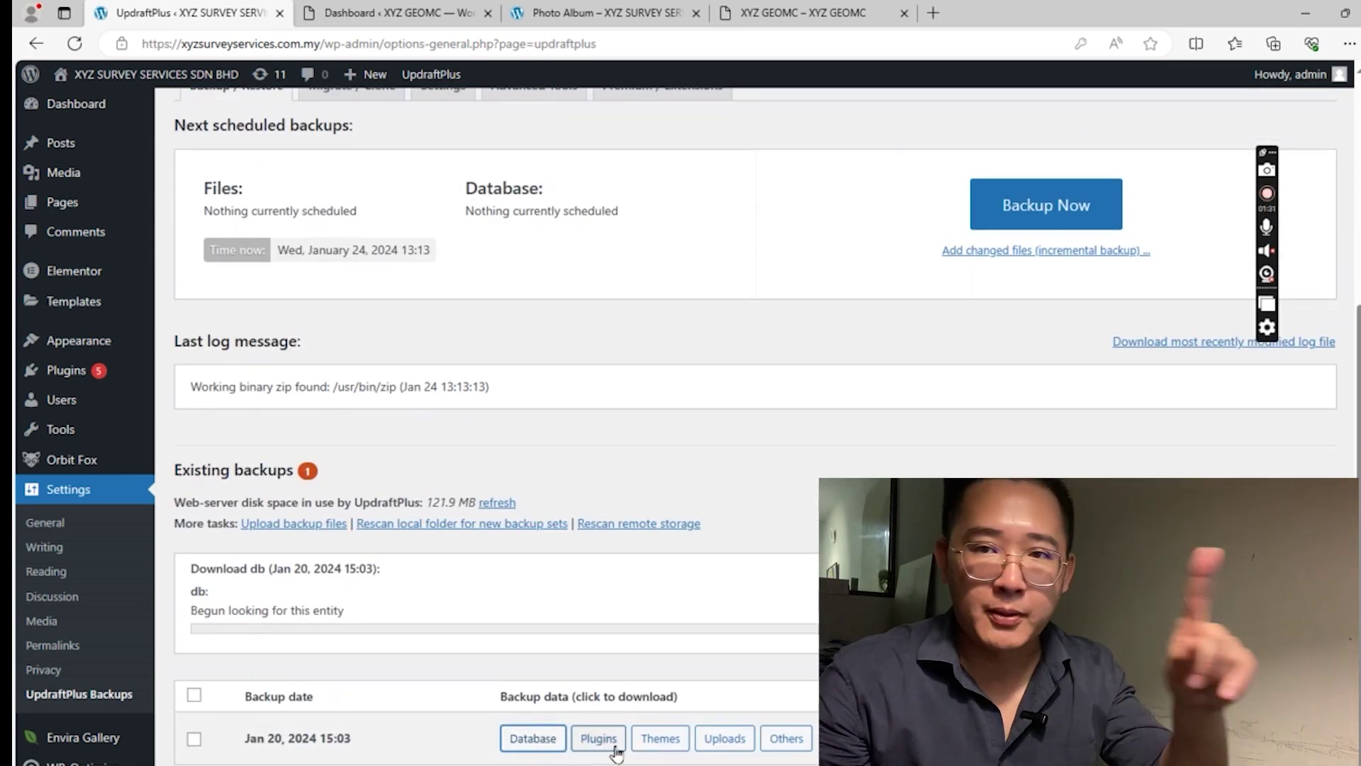
{"action": "left_click", "coordinate": [614, 746]}
{"action": "scroll", "coordinate": [609, 748], "scroll_direction": "down", "scroll_amount": 1}
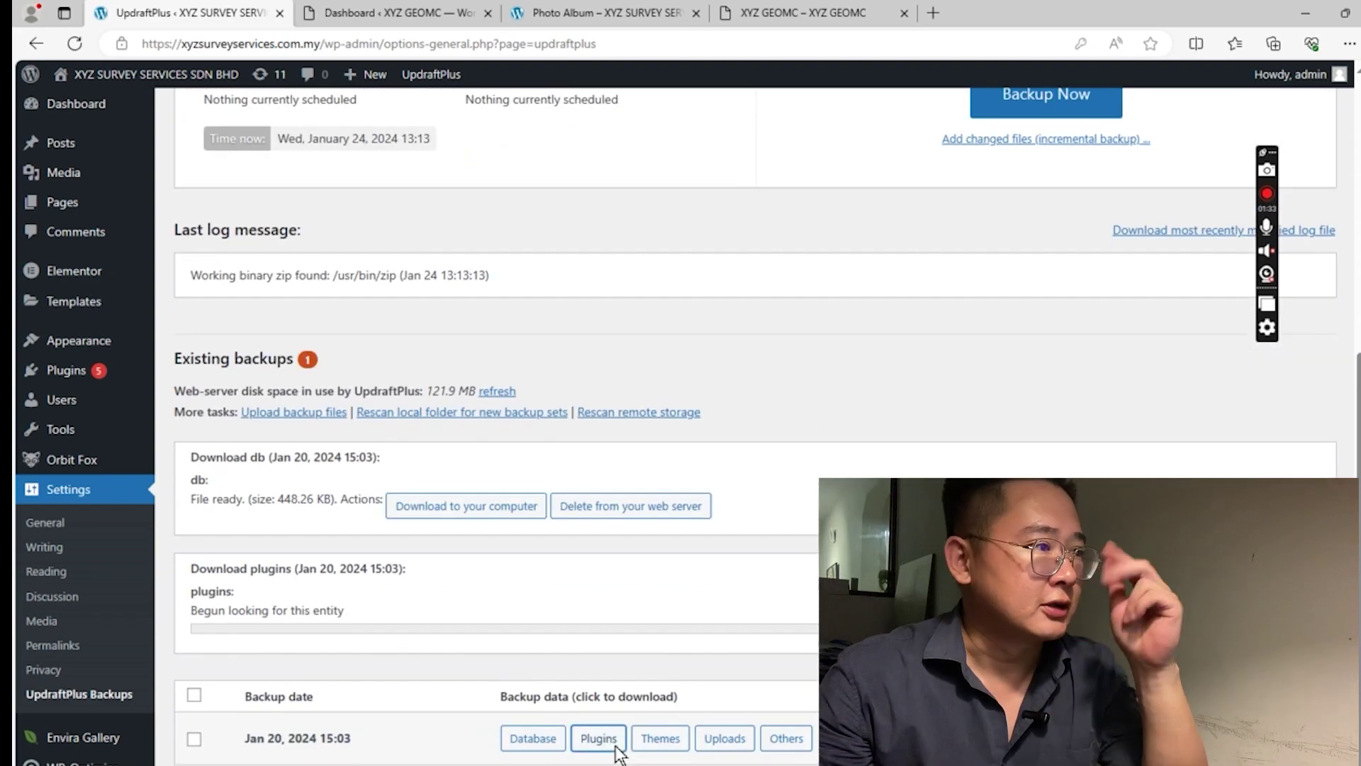
{"action": "left_click", "coordinate": [654, 743]}
{"action": "scroll", "coordinate": [656, 741], "scroll_direction": "down", "scroll_amount": 1}
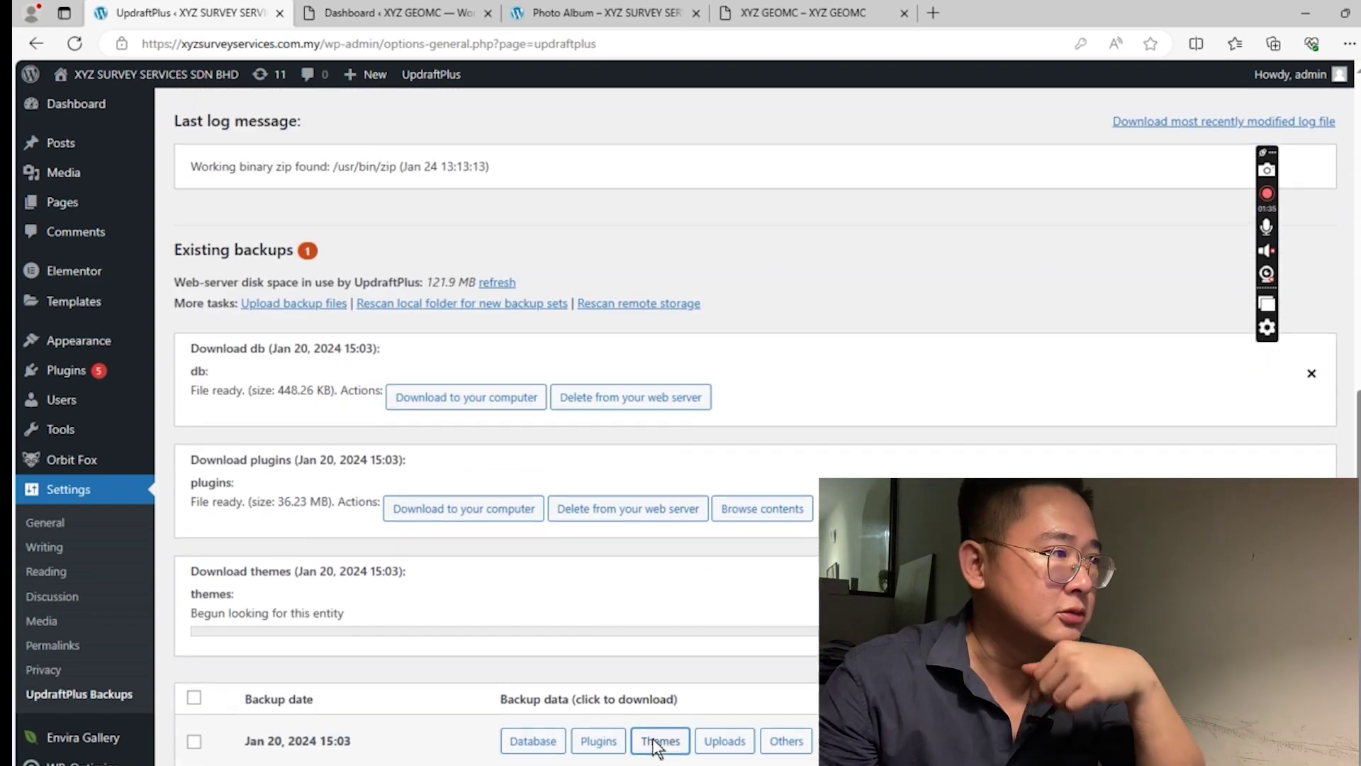
{"action": "left_click", "coordinate": [718, 741]}
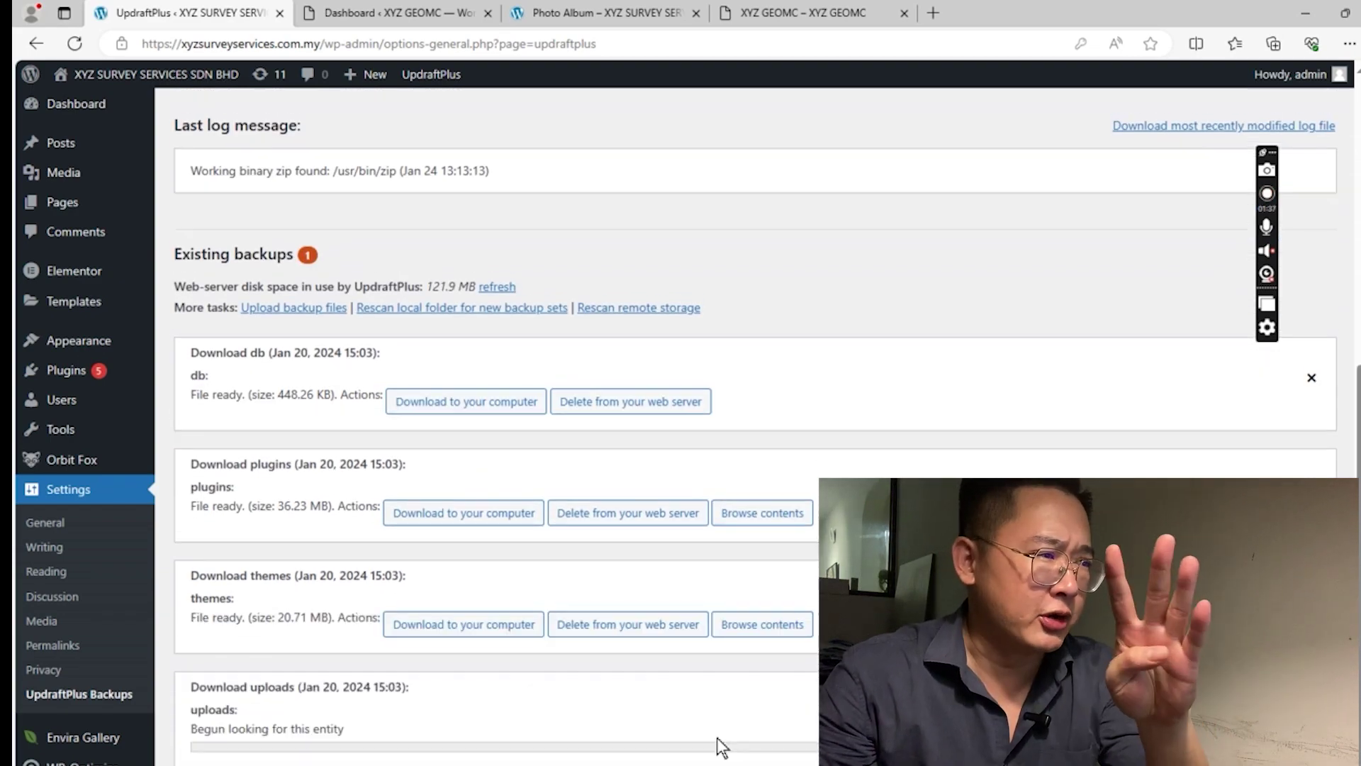
{"action": "scroll", "coordinate": [720, 743], "scroll_direction": "down", "scroll_amount": 1}
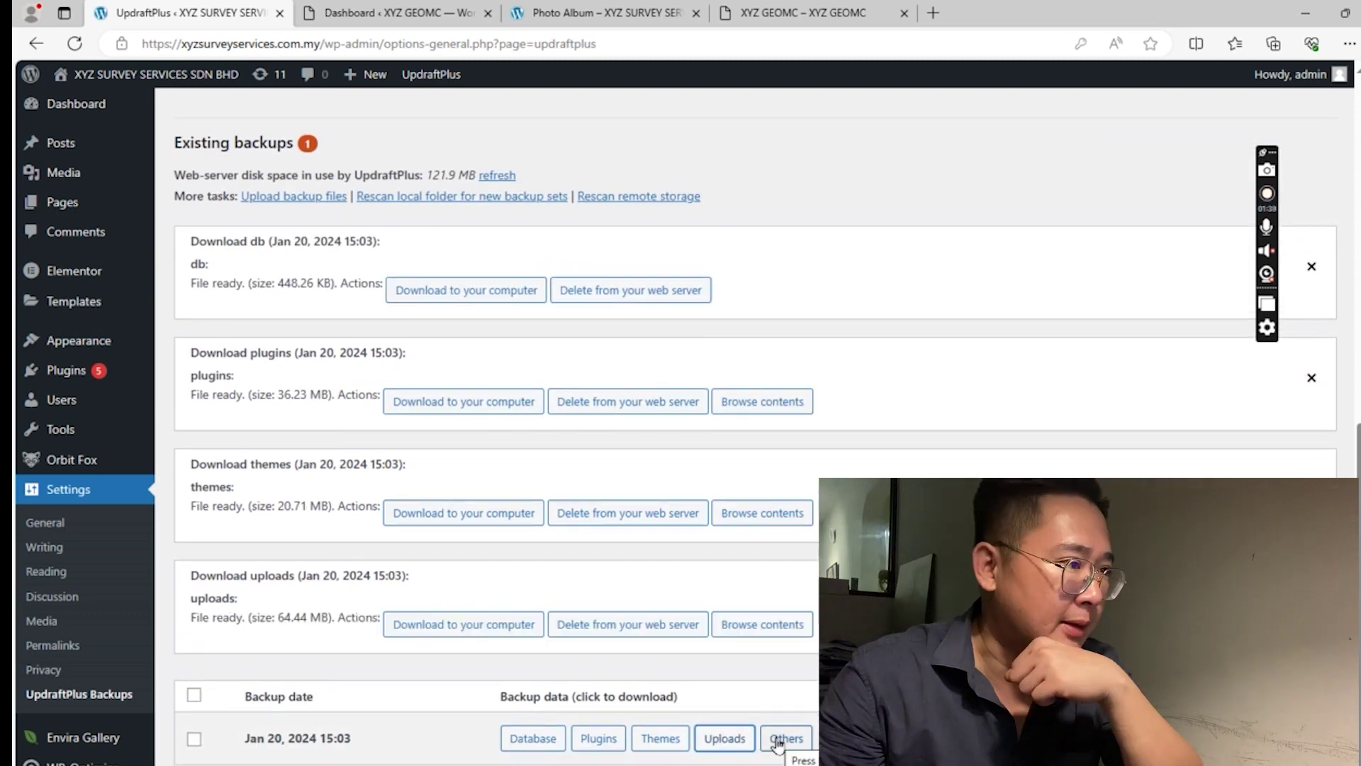
{"action": "left_click", "coordinate": [778, 740]}
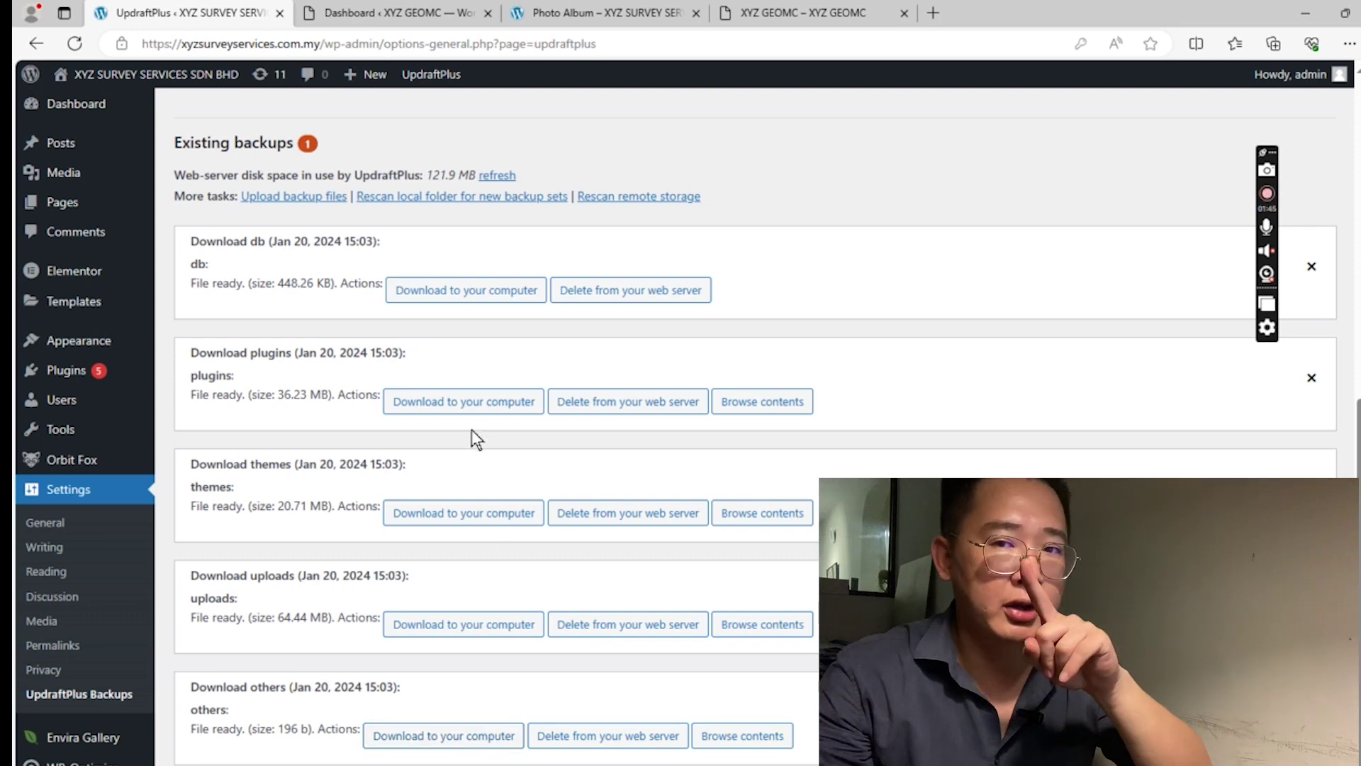
Download the database backup file to the computer and check for it in the Downloads folder in File Explorer
{"action": "left_click", "coordinate": [481, 292]}
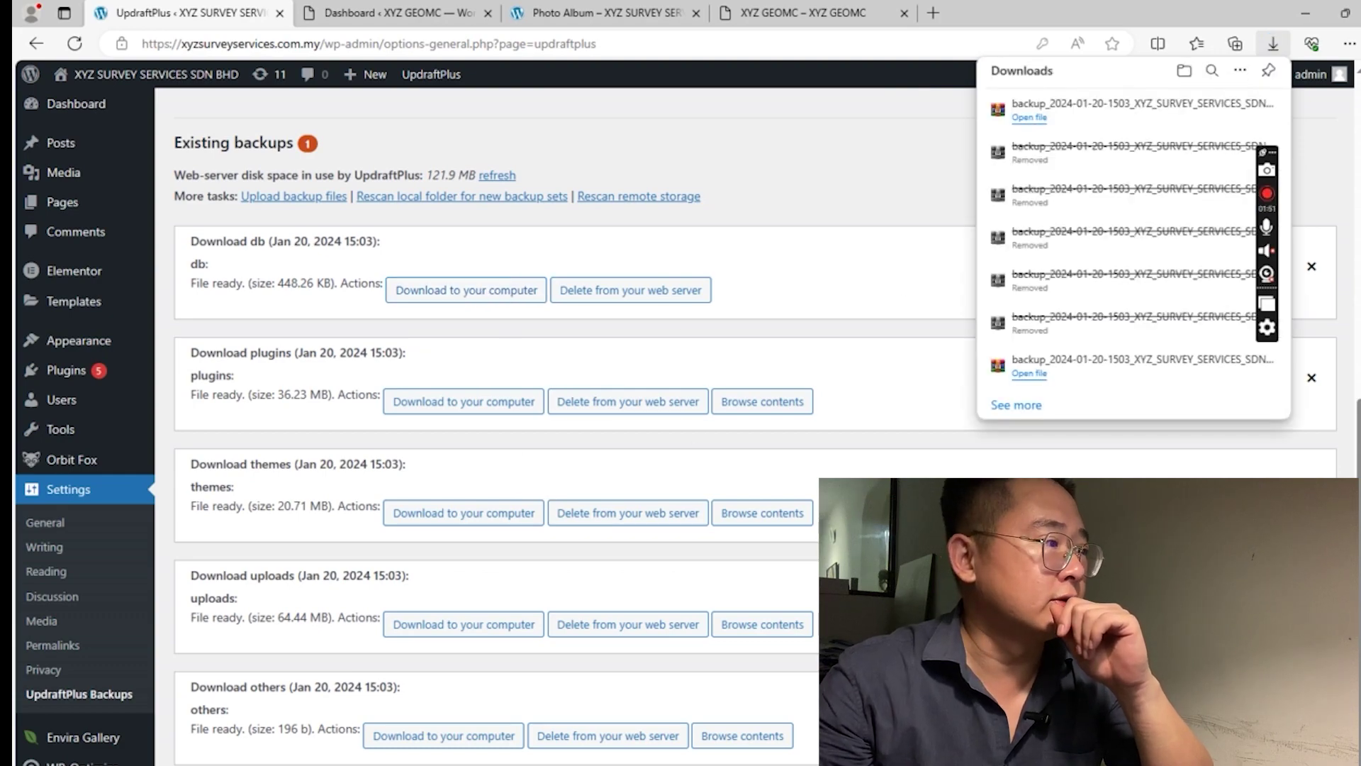
{"action": "key", "text": "super+e"}
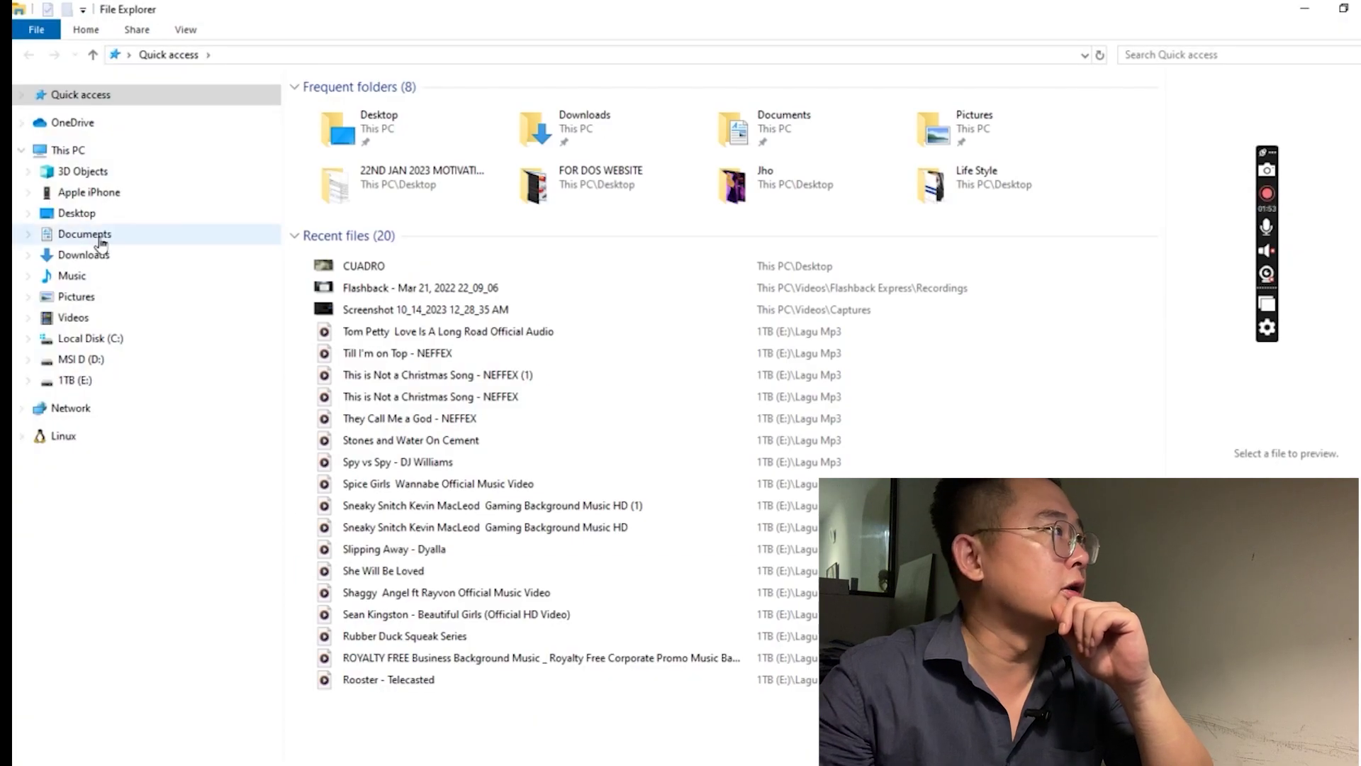
{"action": "left_click", "coordinate": [117, 256]}
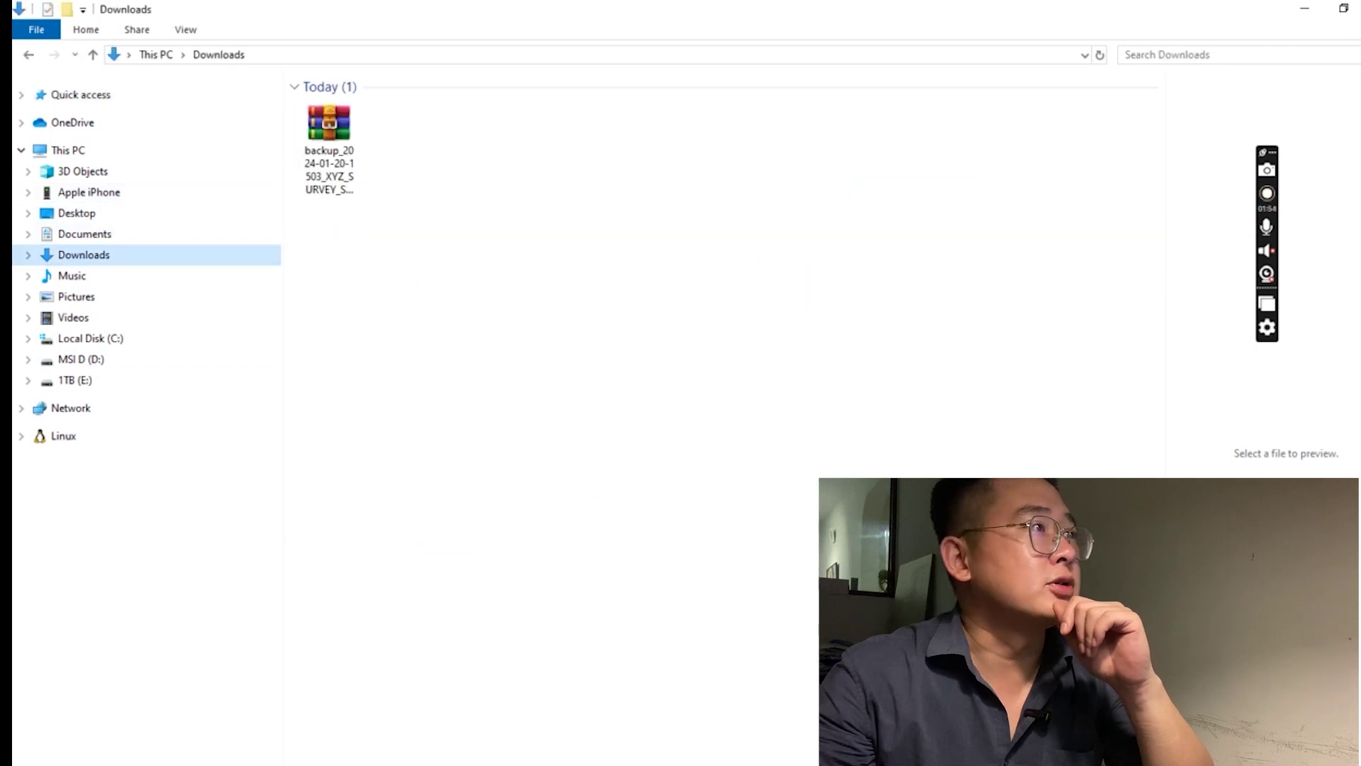
{"action": "key", "text": "alt+F4"}
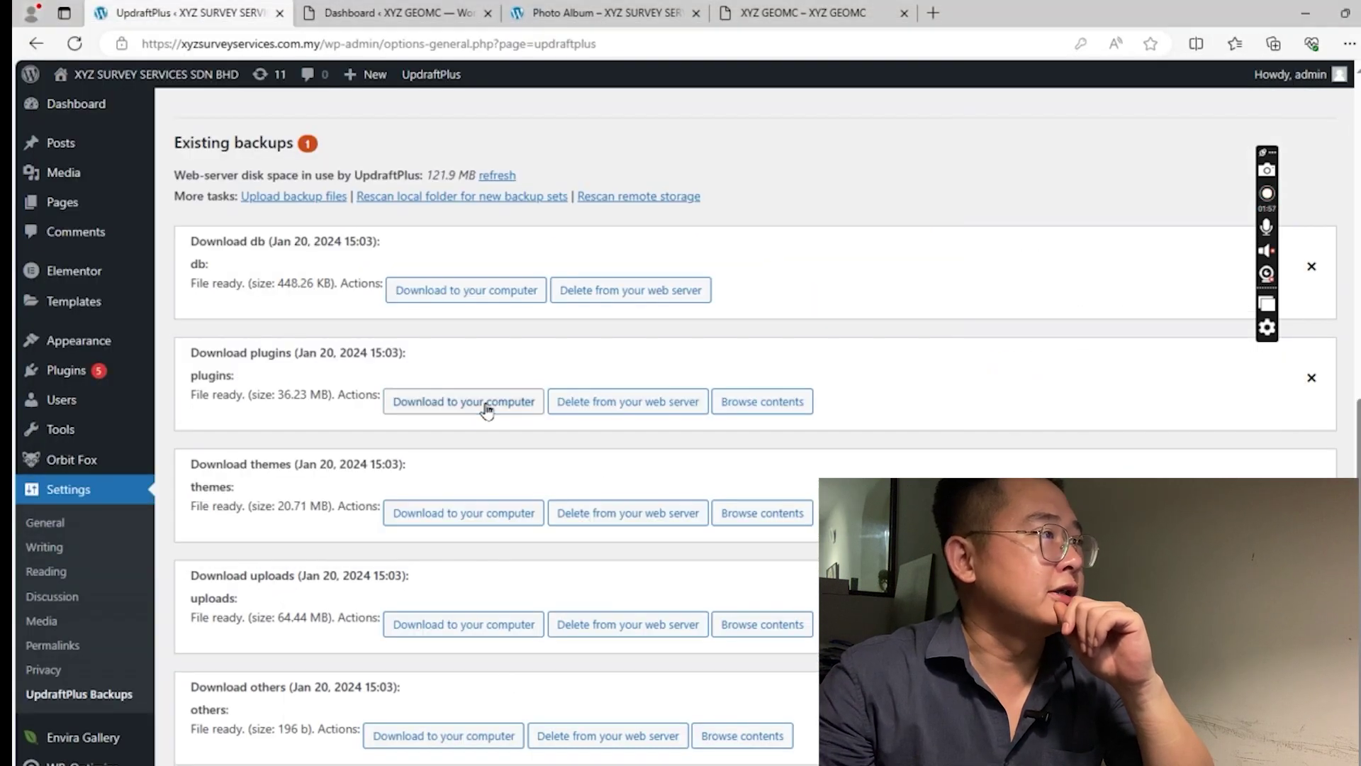
Download the plugins, themes, uploads and others backup archives to the computer and check them in the Downloads folder
{"action": "left_click", "coordinate": [487, 409]}
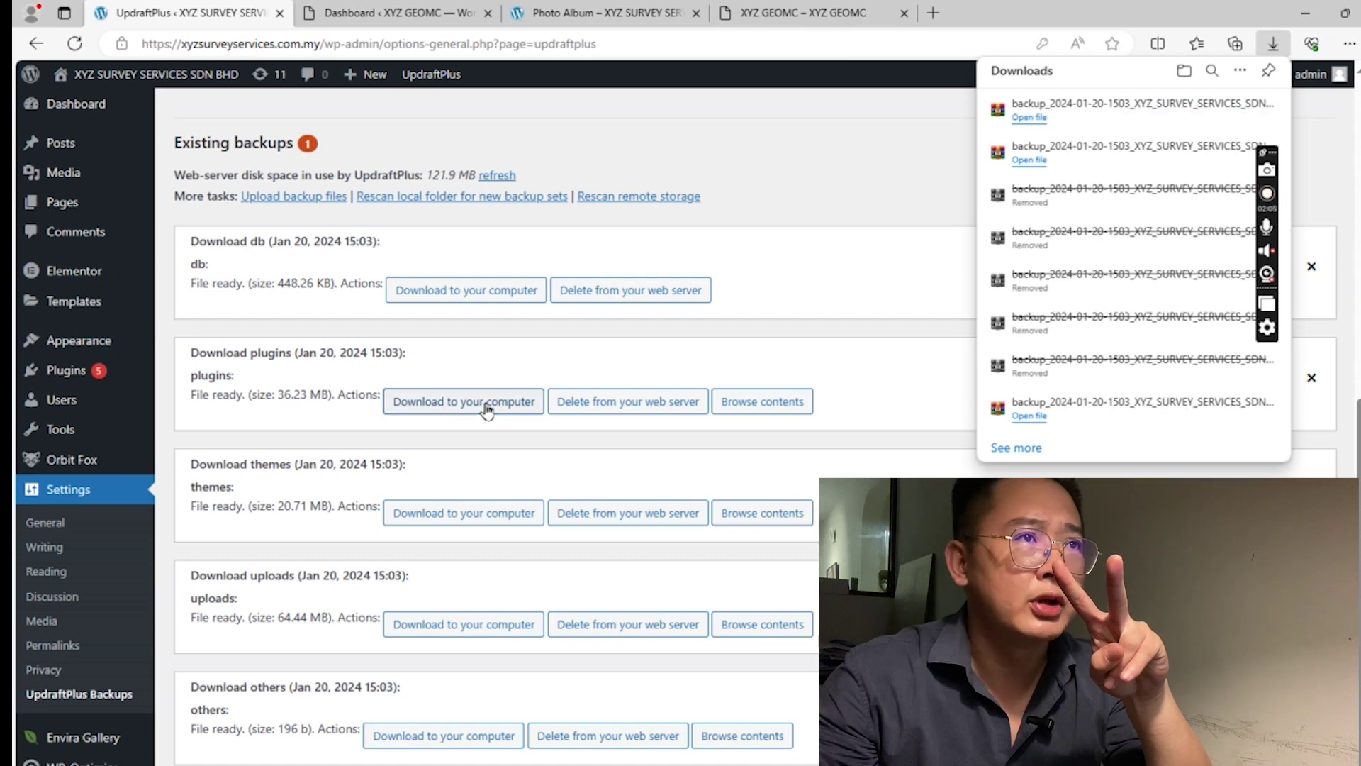
{"action": "left_click", "coordinate": [459, 513]}
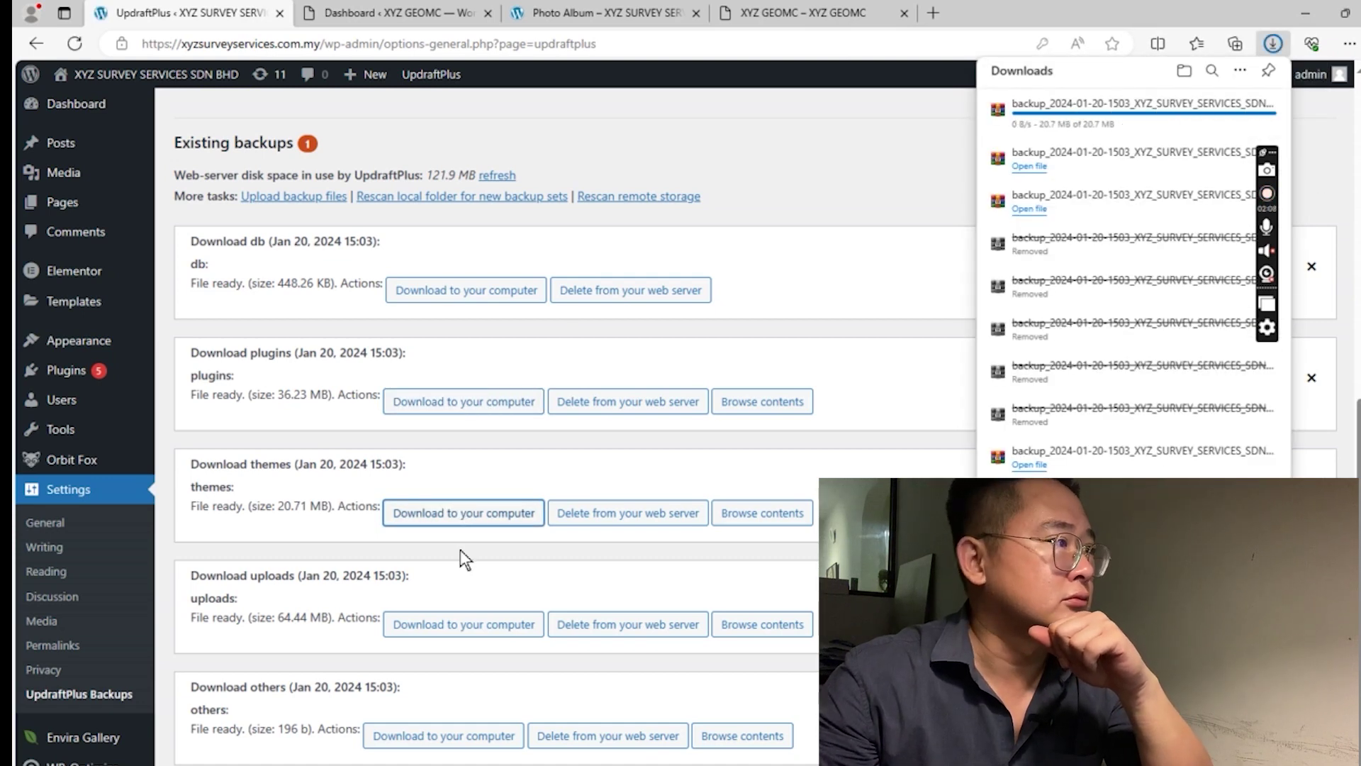
{"action": "left_click", "coordinate": [465, 627]}
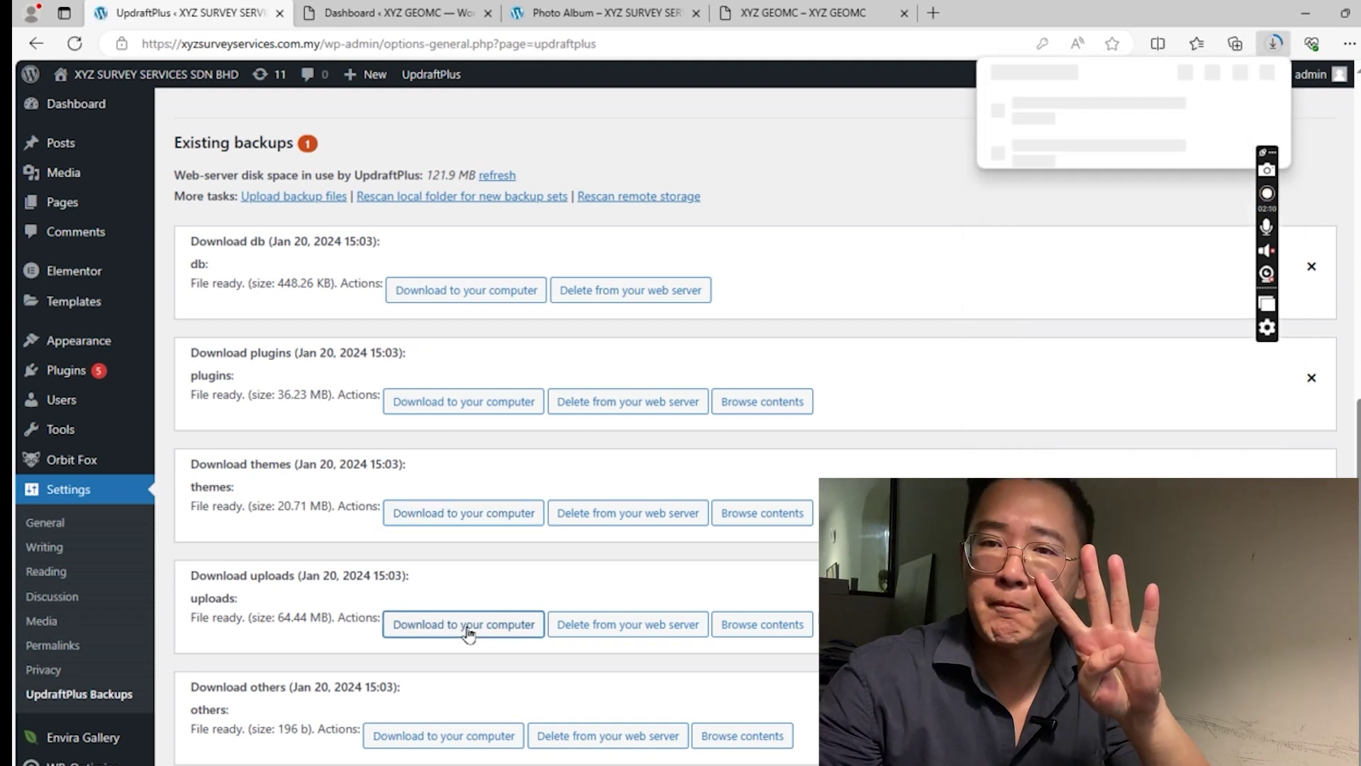
{"action": "left_click", "coordinate": [439, 745]}
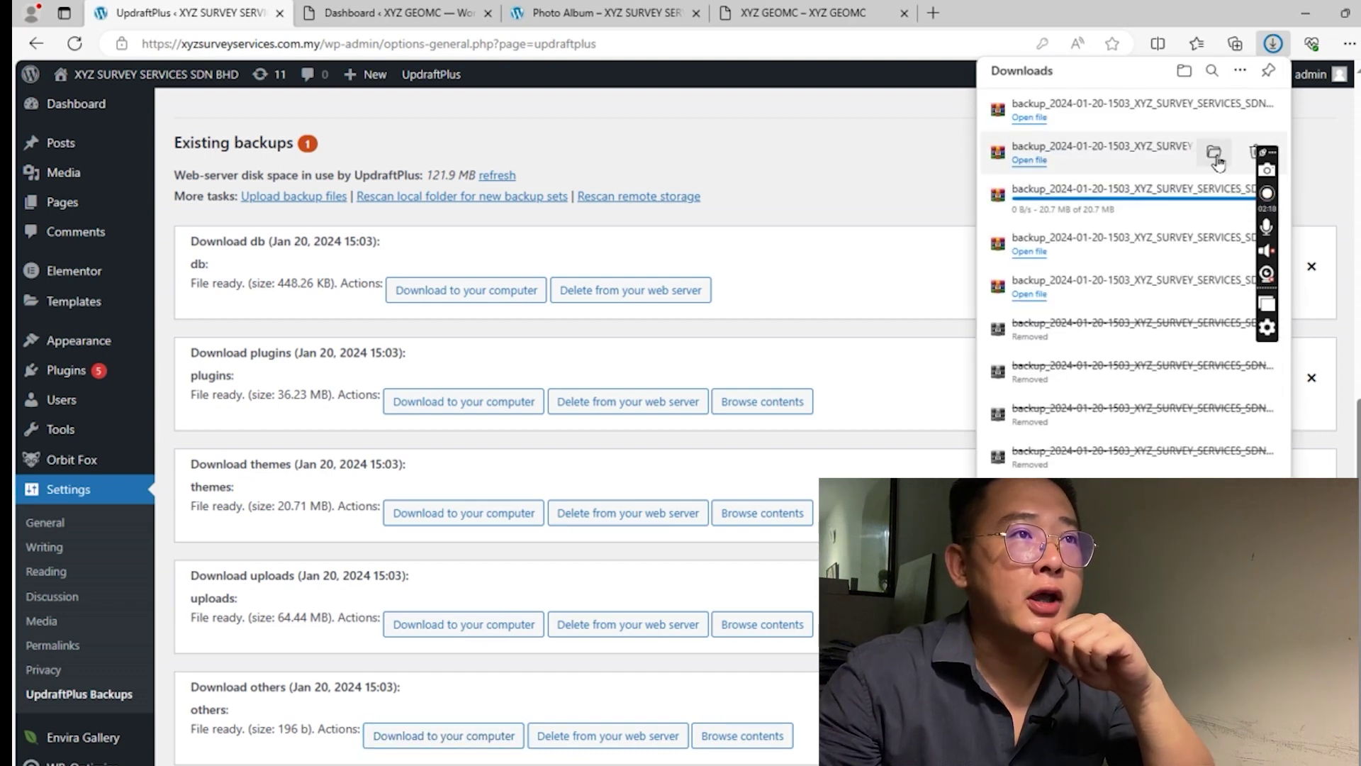
{"action": "left_click", "coordinate": [1216, 160]}
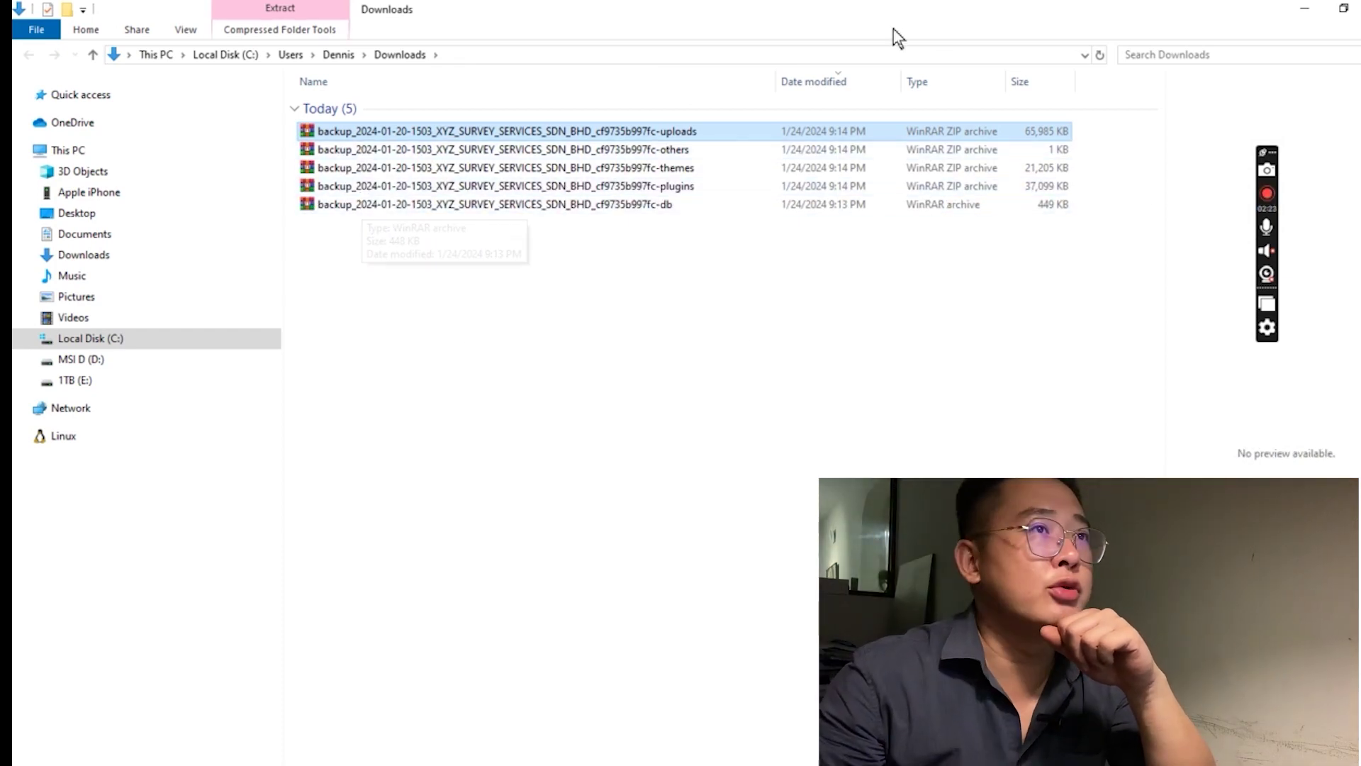
{"action": "key", "text": "alt+Tab"}
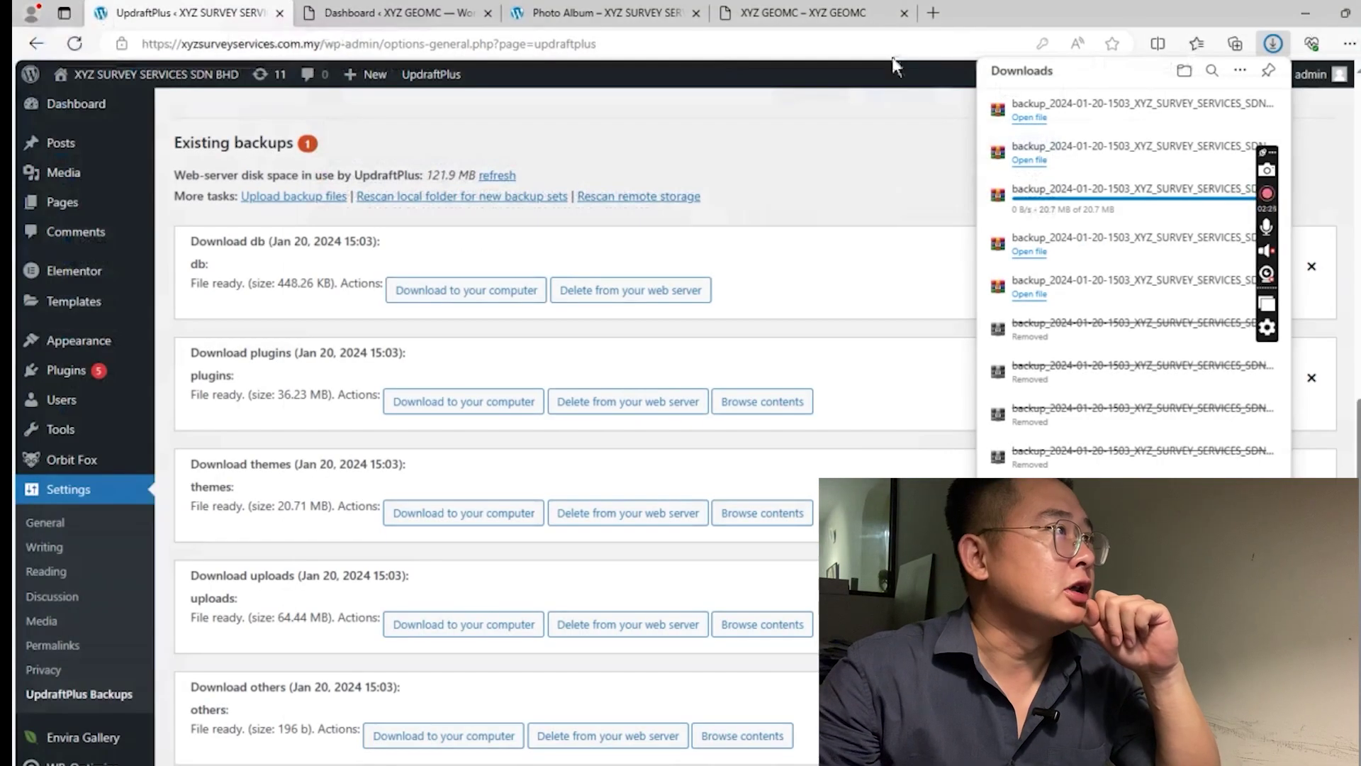
Open the UpdraftPlus settings from the installed plugins of the XYZ GEOMC site and go to its existing backups
{"action": "left_click", "coordinate": [397, 12]}
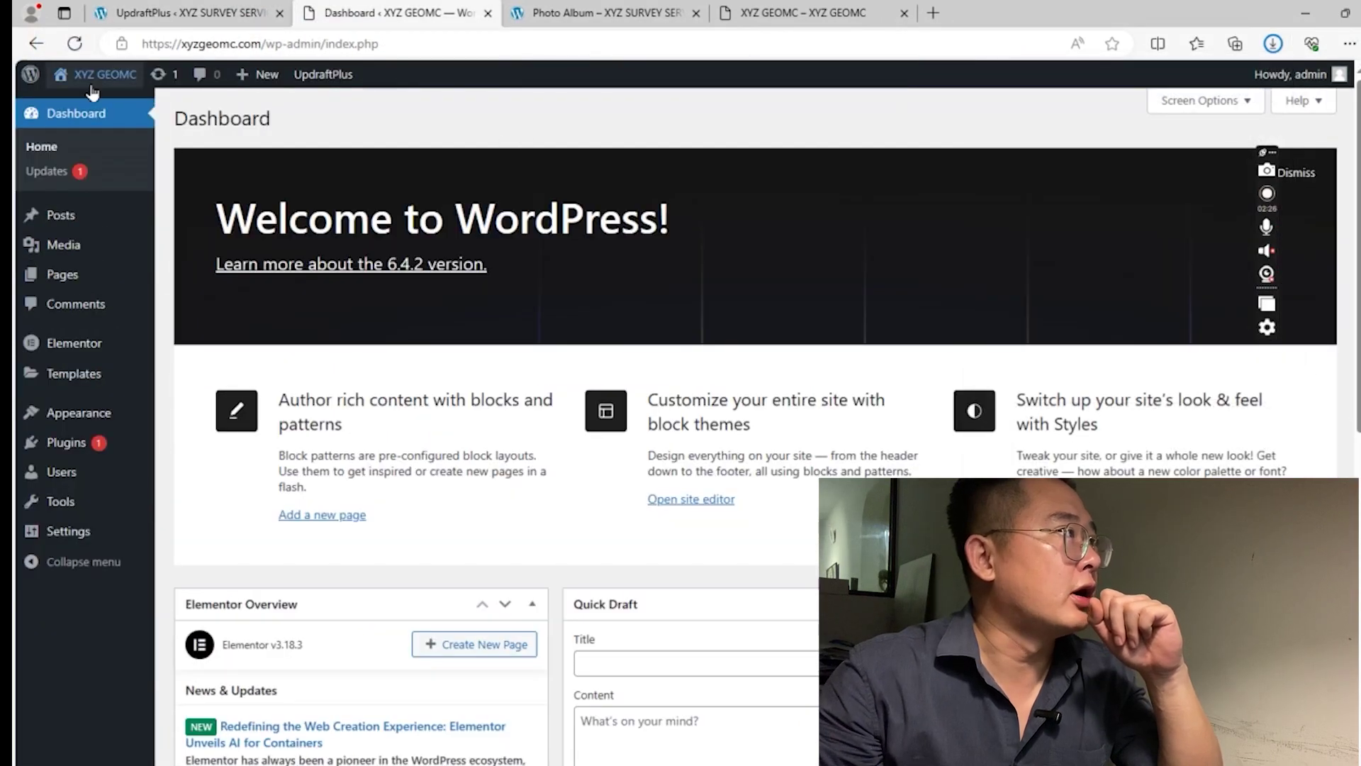
{"action": "mouse_move", "coordinate": [120, 80]}
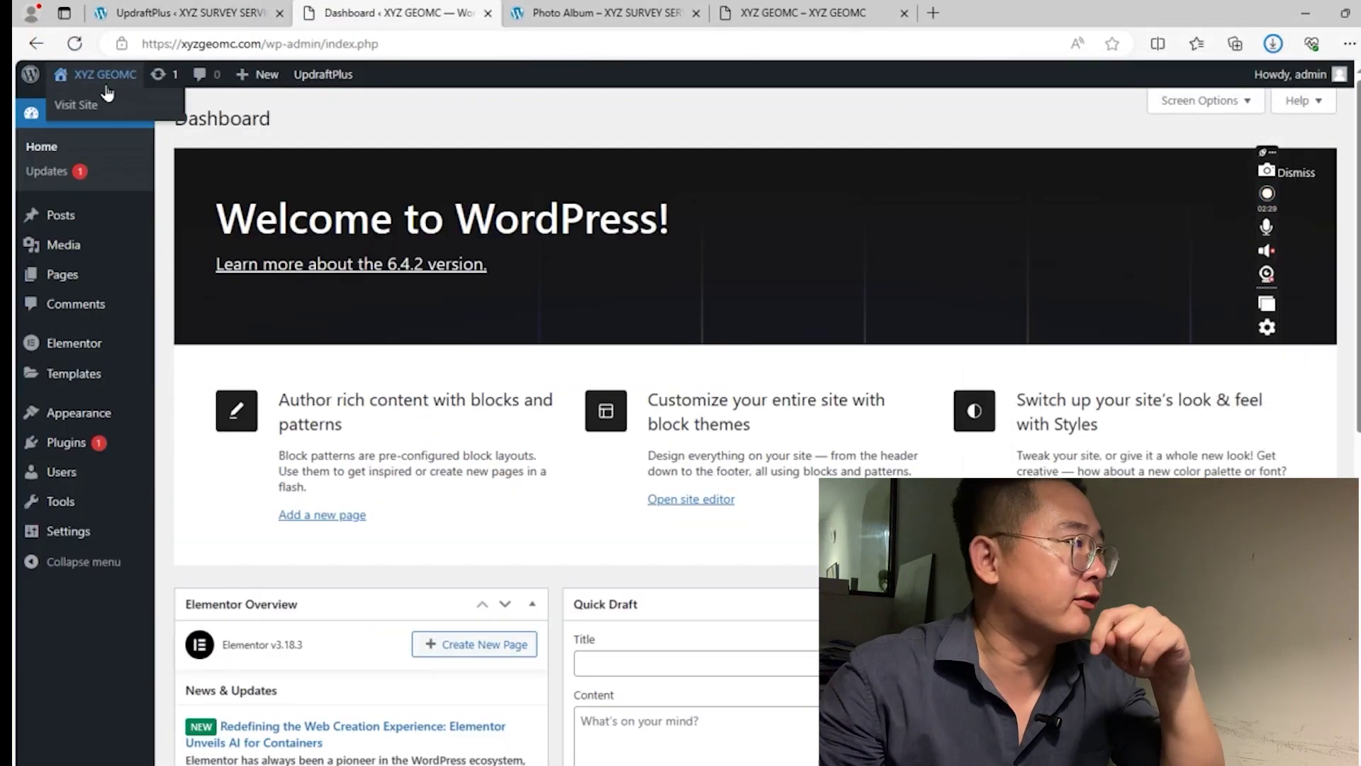
{"action": "mouse_move", "coordinate": [71, 450]}
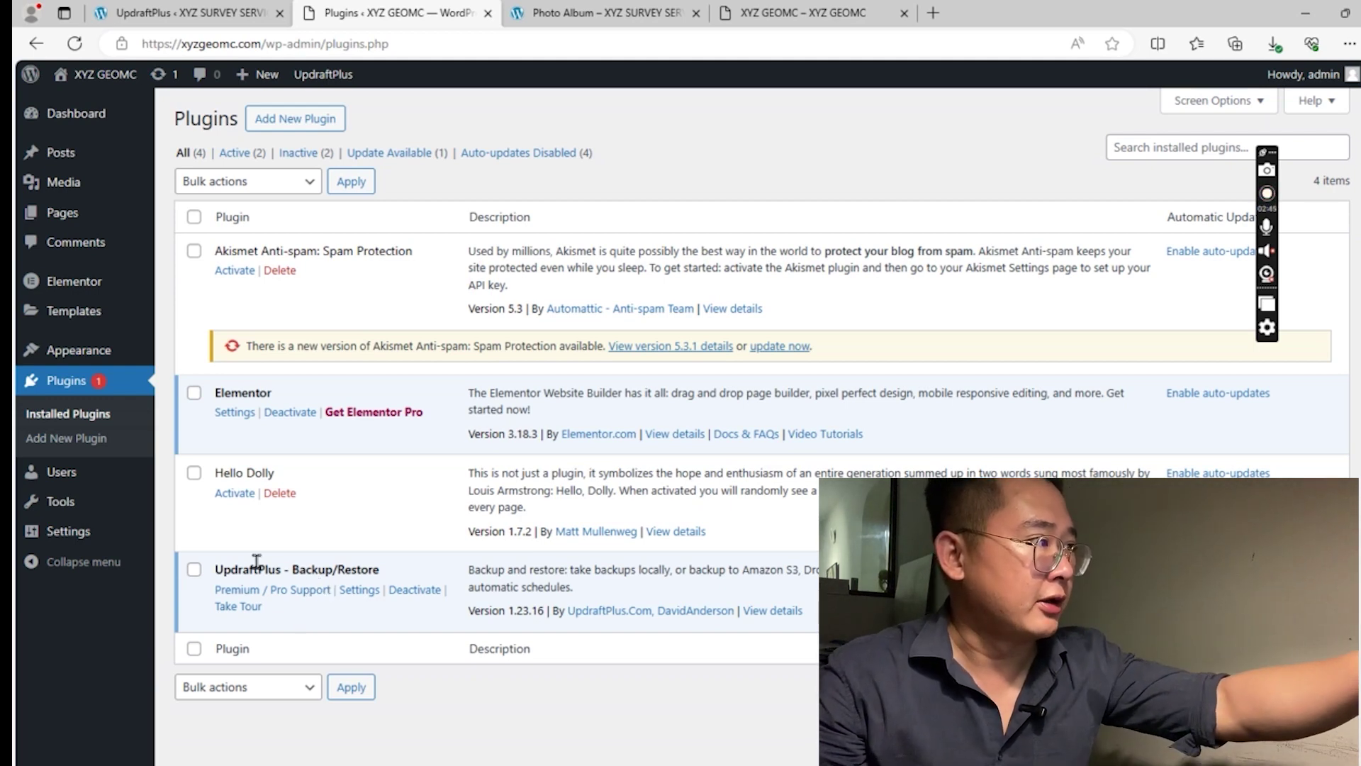
{"action": "left_click", "coordinate": [363, 596]}
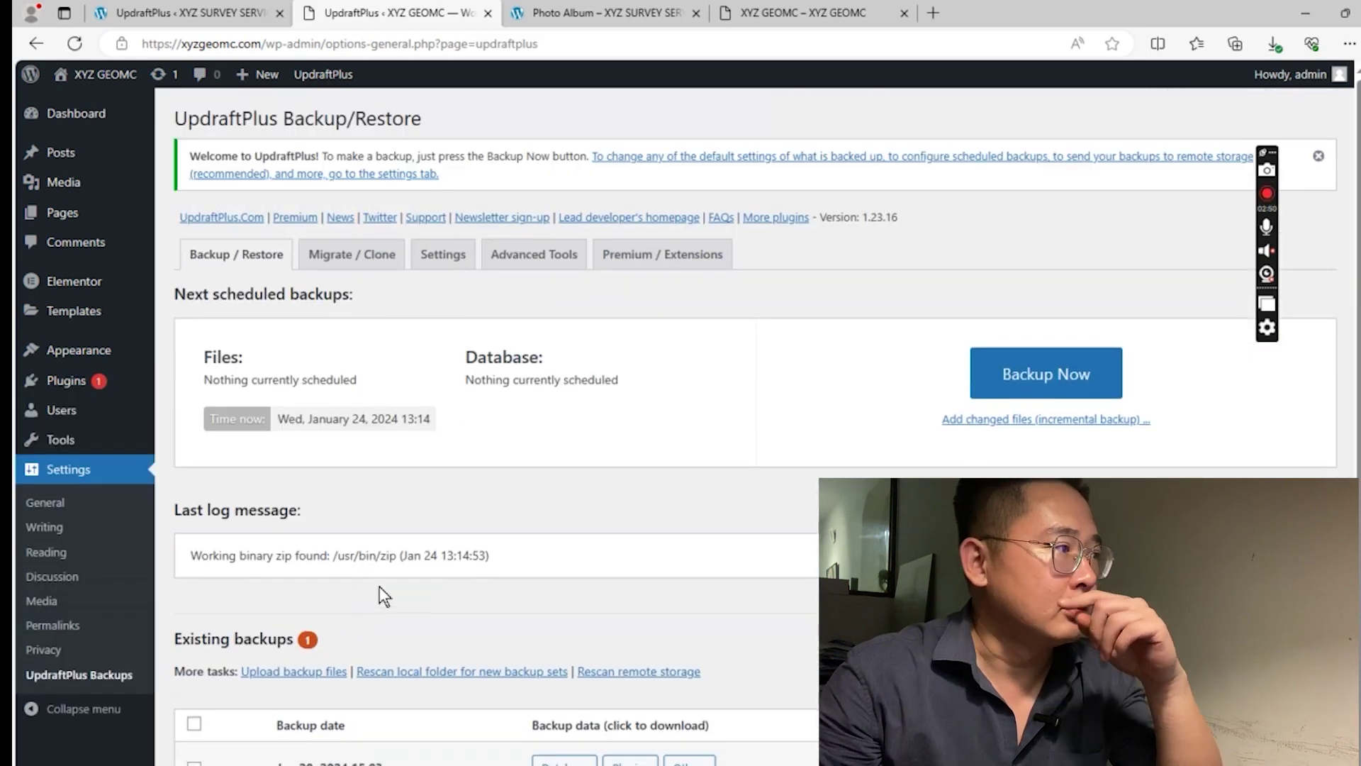
{"action": "scroll", "coordinate": [414, 584], "scroll_direction": "down", "scroll_amount": 1}
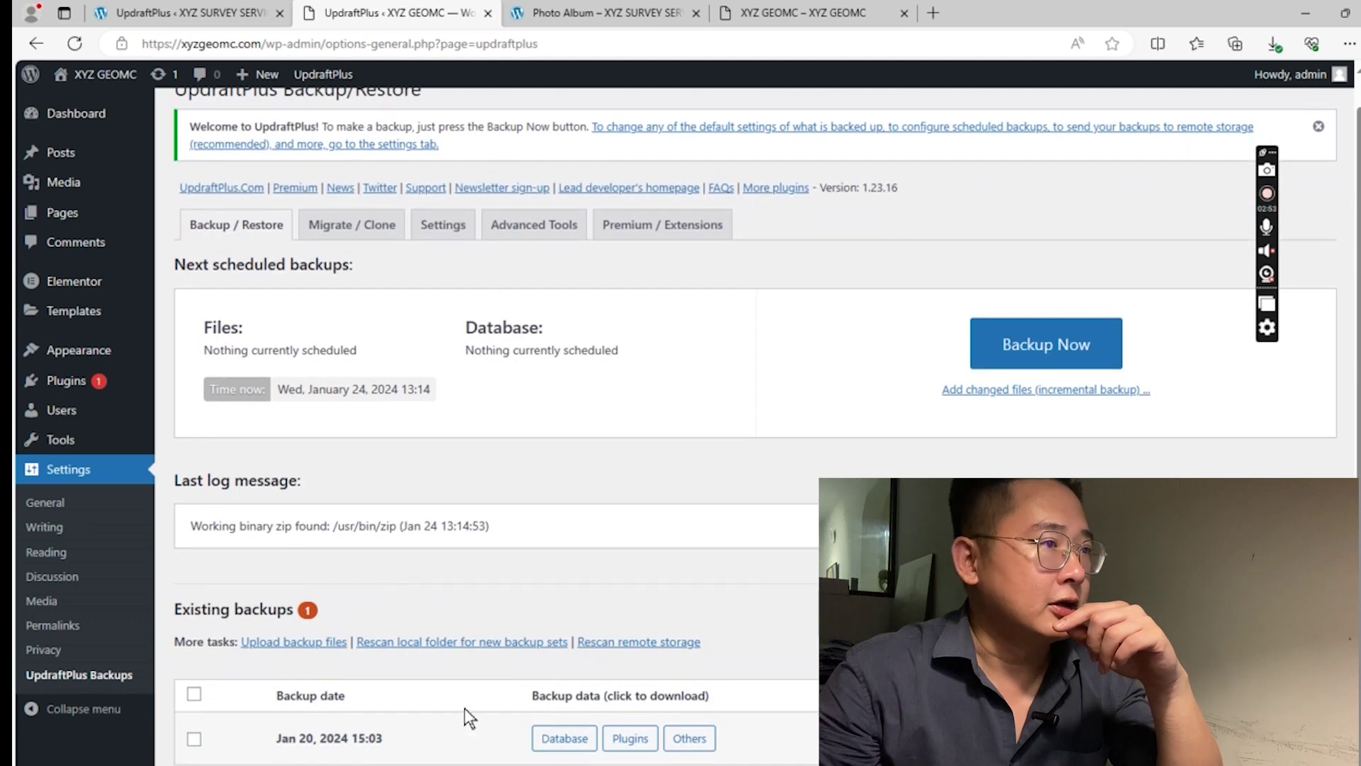
Upload the database, plugins, themes, uploads and others backup files from the computer to the existing backups of the XYZ GEOMC site
{"action": "scroll", "coordinate": [501, 702], "scroll_direction": "up", "scroll_amount": 1}
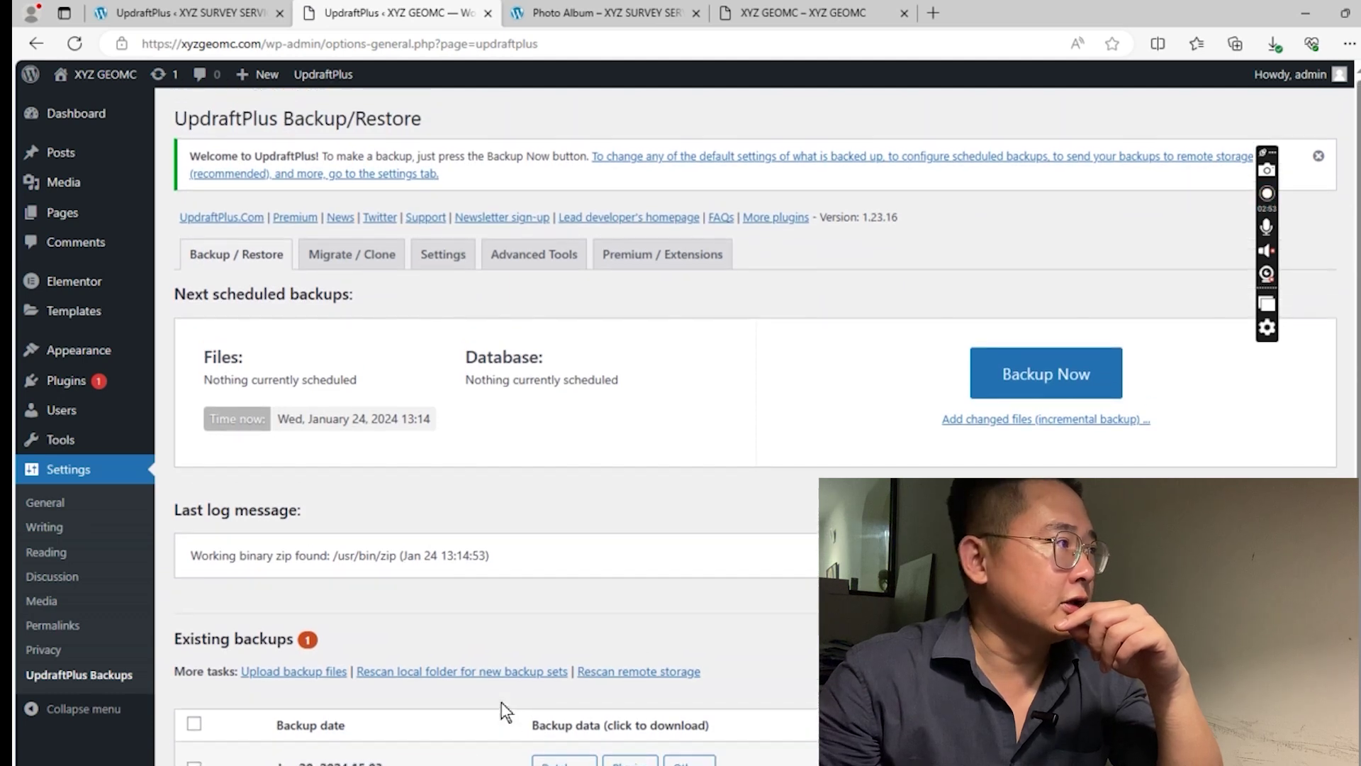
{"action": "left_click", "coordinate": [316, 674]}
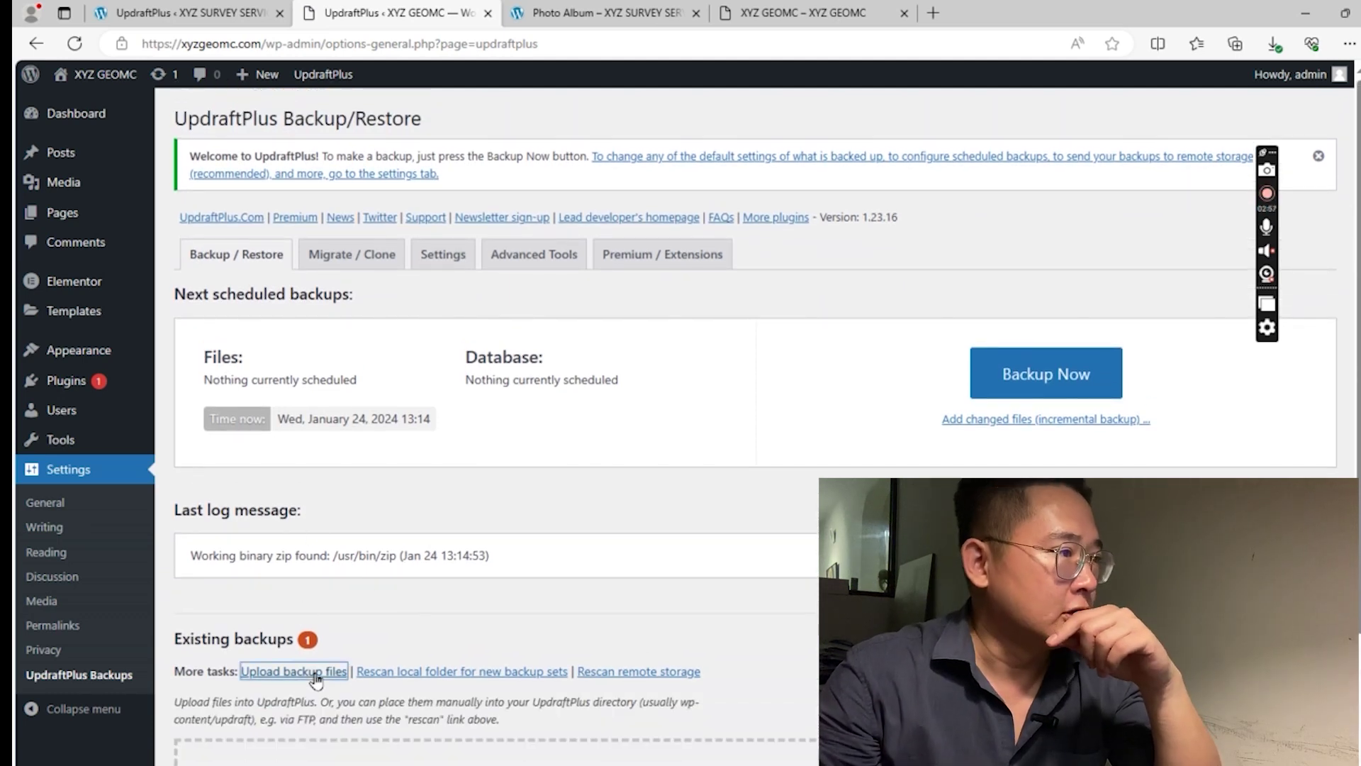
{"action": "scroll", "coordinate": [469, 631], "scroll_direction": "down", "scroll_amount": 4}
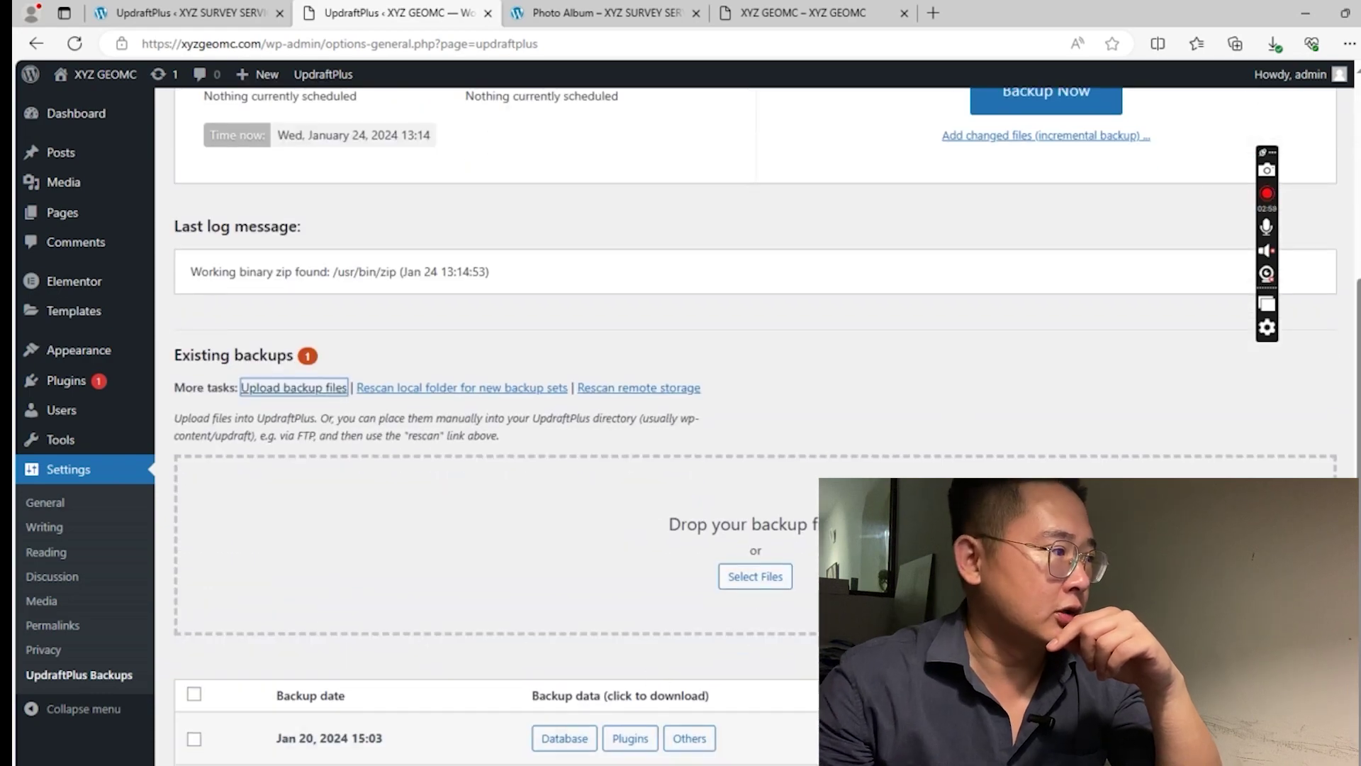
{"action": "key", "text": "alt+Tab"}
{"action": "left_click_drag", "start_coordinate": [404, 268], "coordinate": [617, 608]}
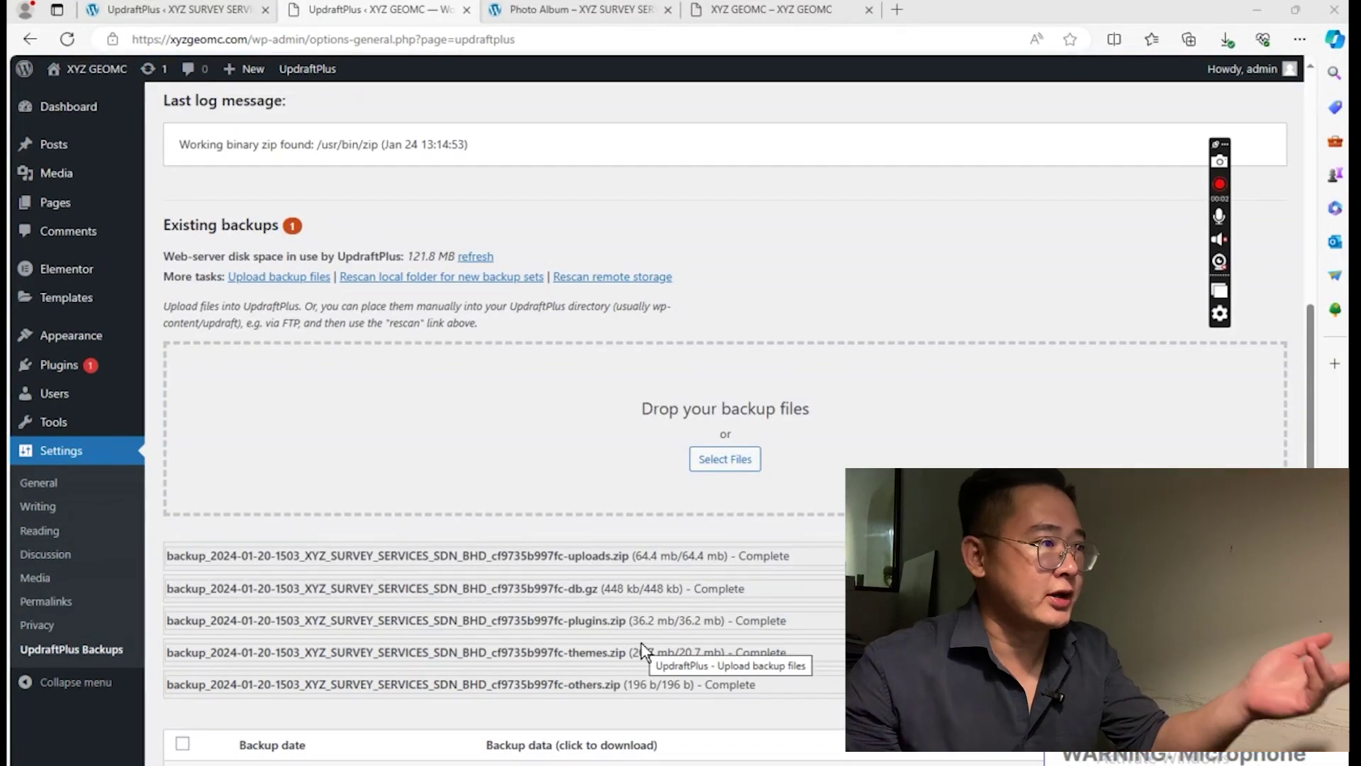
Examine the uploaded backup files and the components listed for the Jan 20, 2024 15:03 backup on the XYZ GEOMC site
{"action": "scroll", "coordinate": [650, 508], "scroll_direction": "down", "scroll_amount": 1}
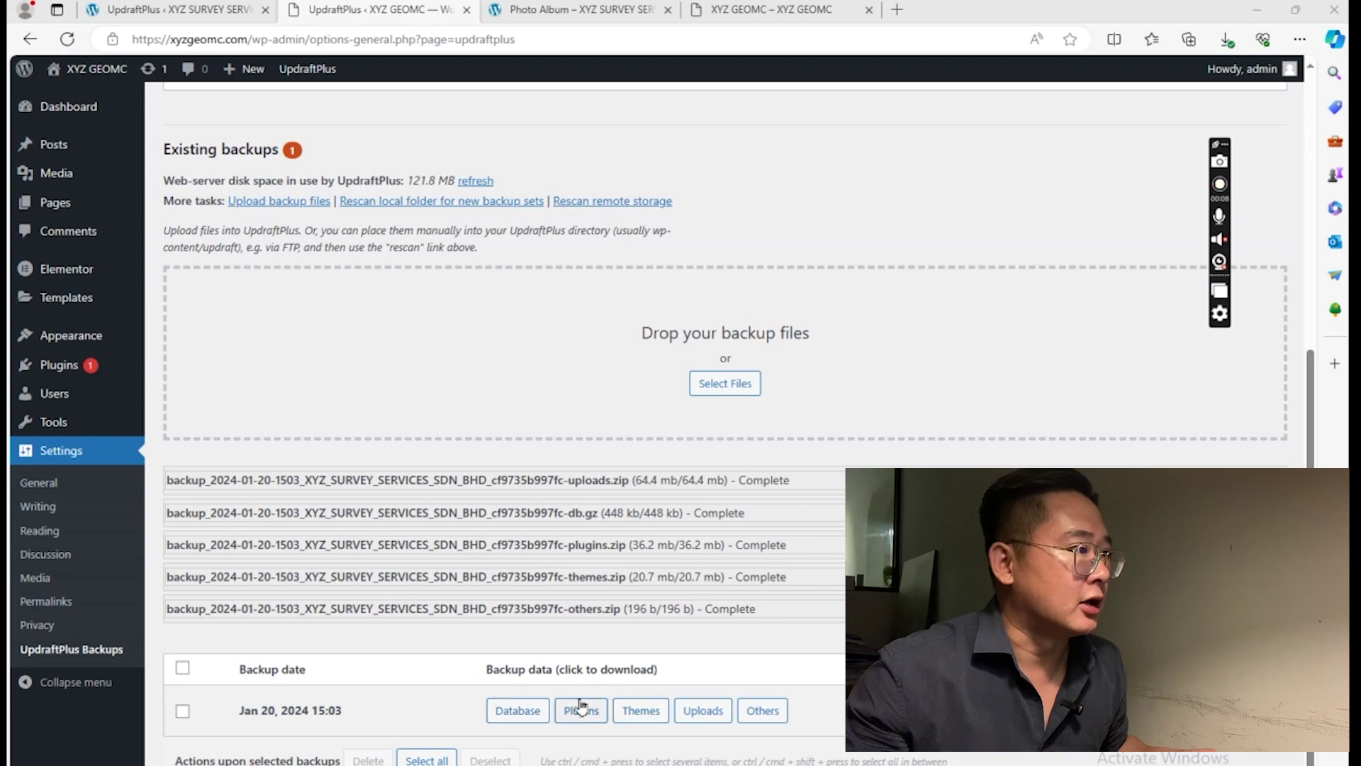
{"action": "scroll", "coordinate": [527, 666], "scroll_direction": "up", "scroll_amount": 3}
{"action": "scroll", "coordinate": [527, 666], "scroll_direction": "down", "scroll_amount": 3}
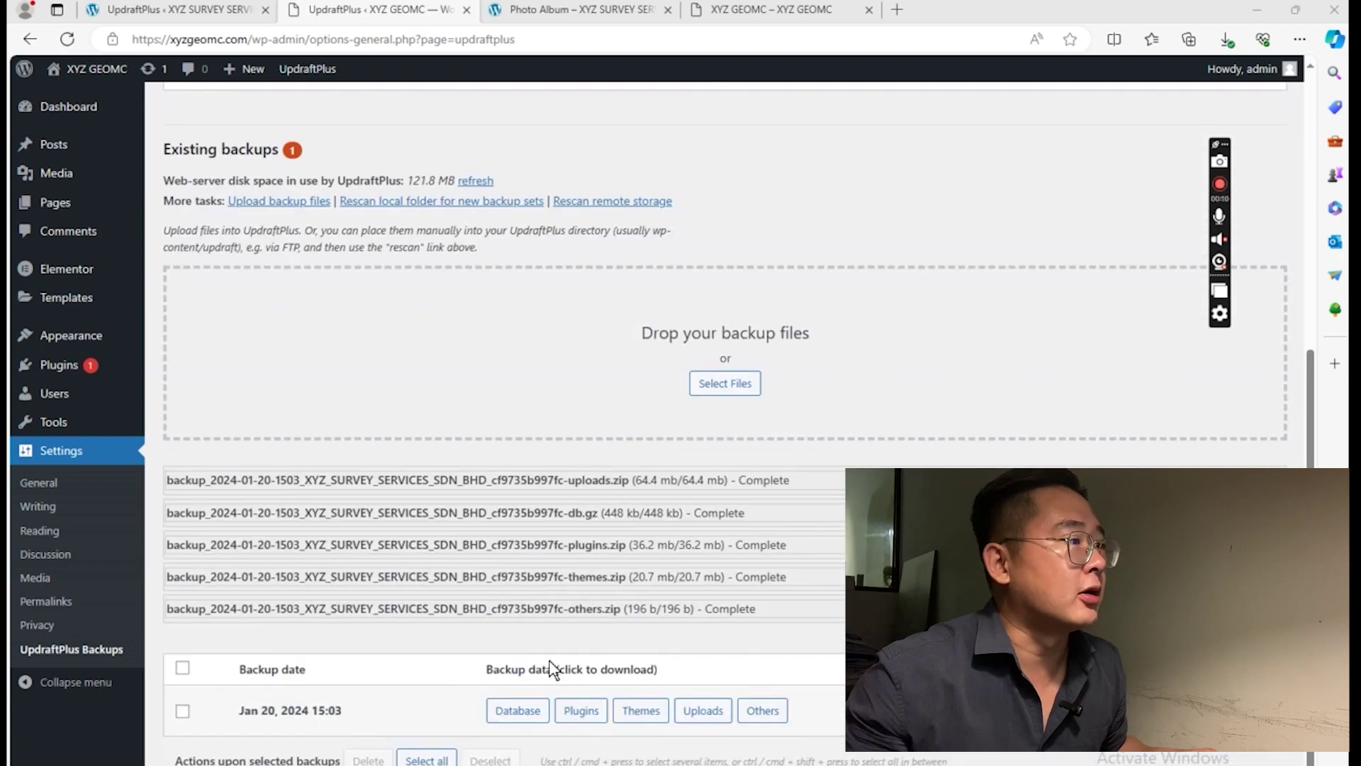
{"action": "scroll", "coordinate": [552, 669], "scroll_direction": "up", "scroll_amount": 7}
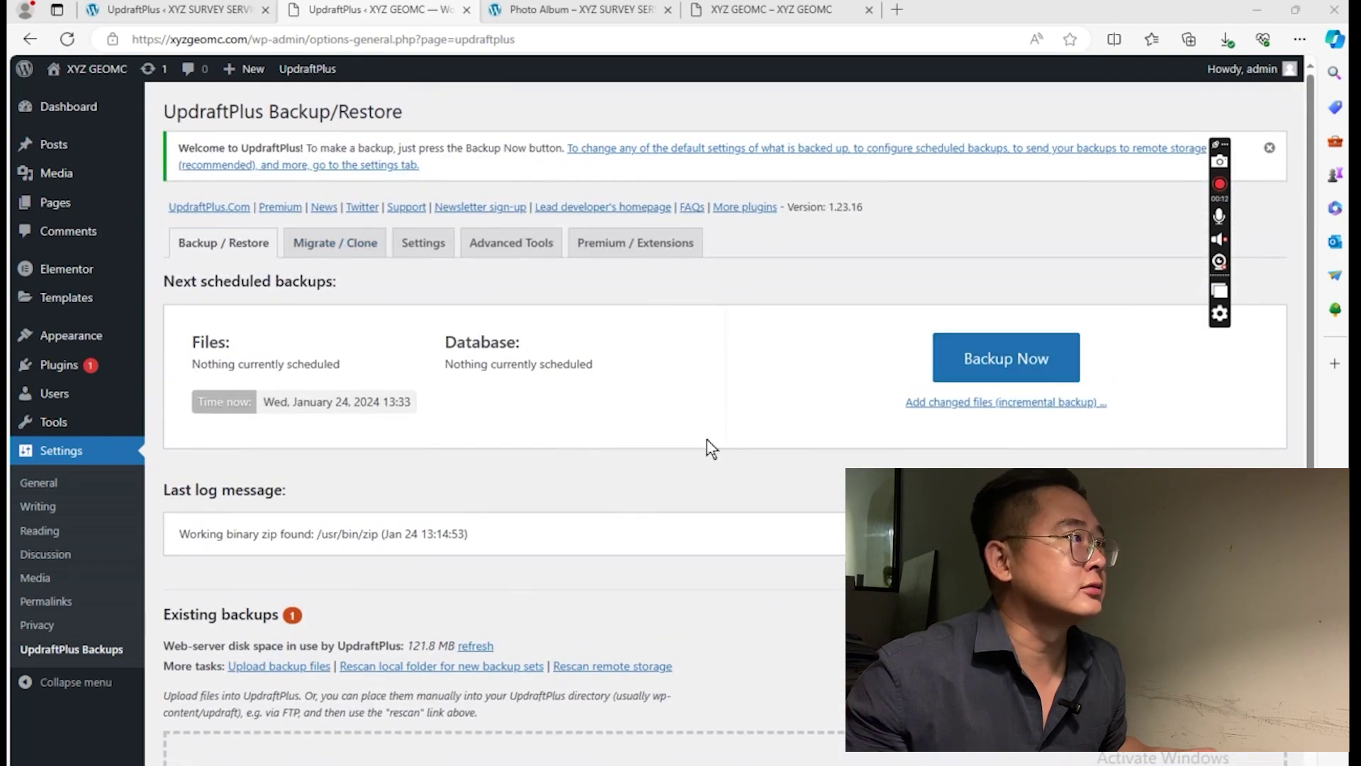
{"action": "scroll", "coordinate": [331, 610], "scroll_direction": "down", "scroll_amount": 7}
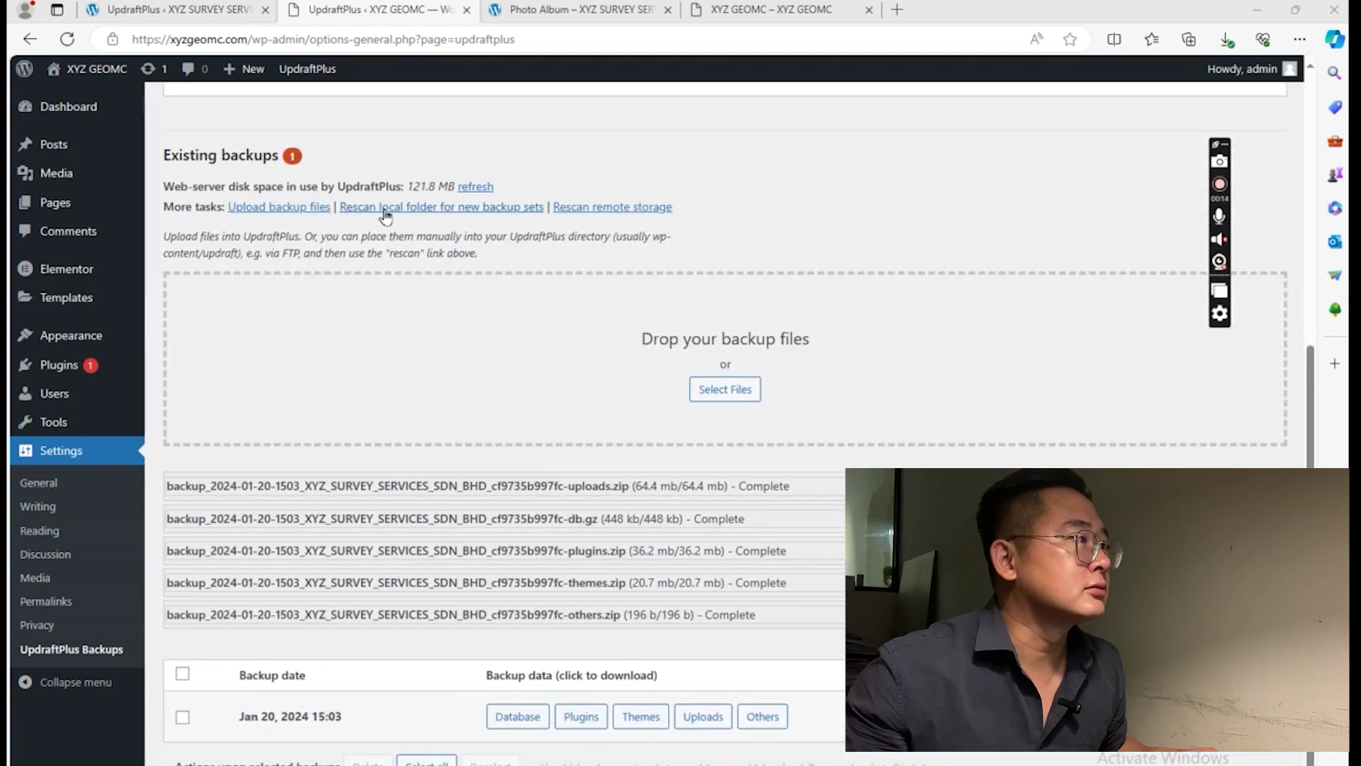
{"action": "scroll", "coordinate": [412, 485], "scroll_direction": "down", "scroll_amount": 1}
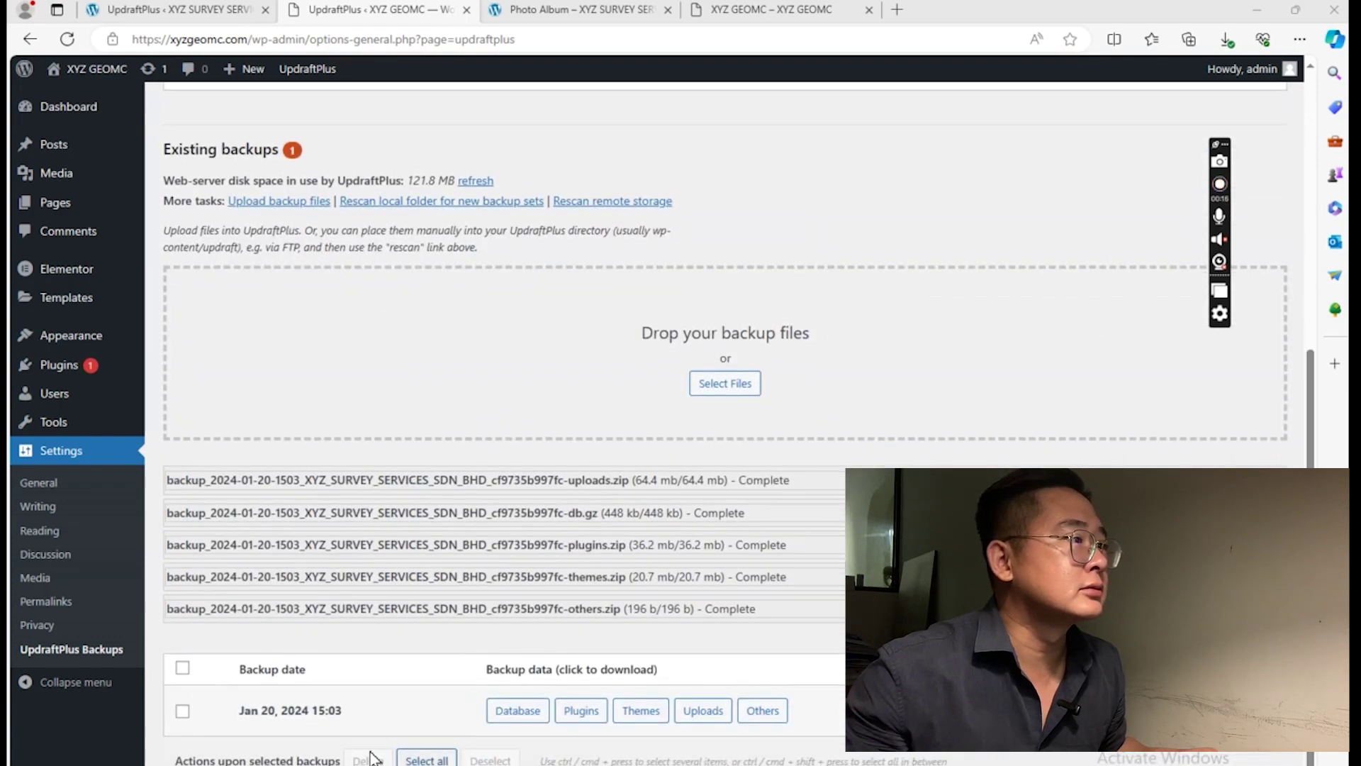
{"action": "scroll", "coordinate": [417, 636], "scroll_direction": "up", "scroll_amount": 3}
{"action": "scroll", "coordinate": [419, 641], "scroll_direction": "down", "scroll_amount": 3}
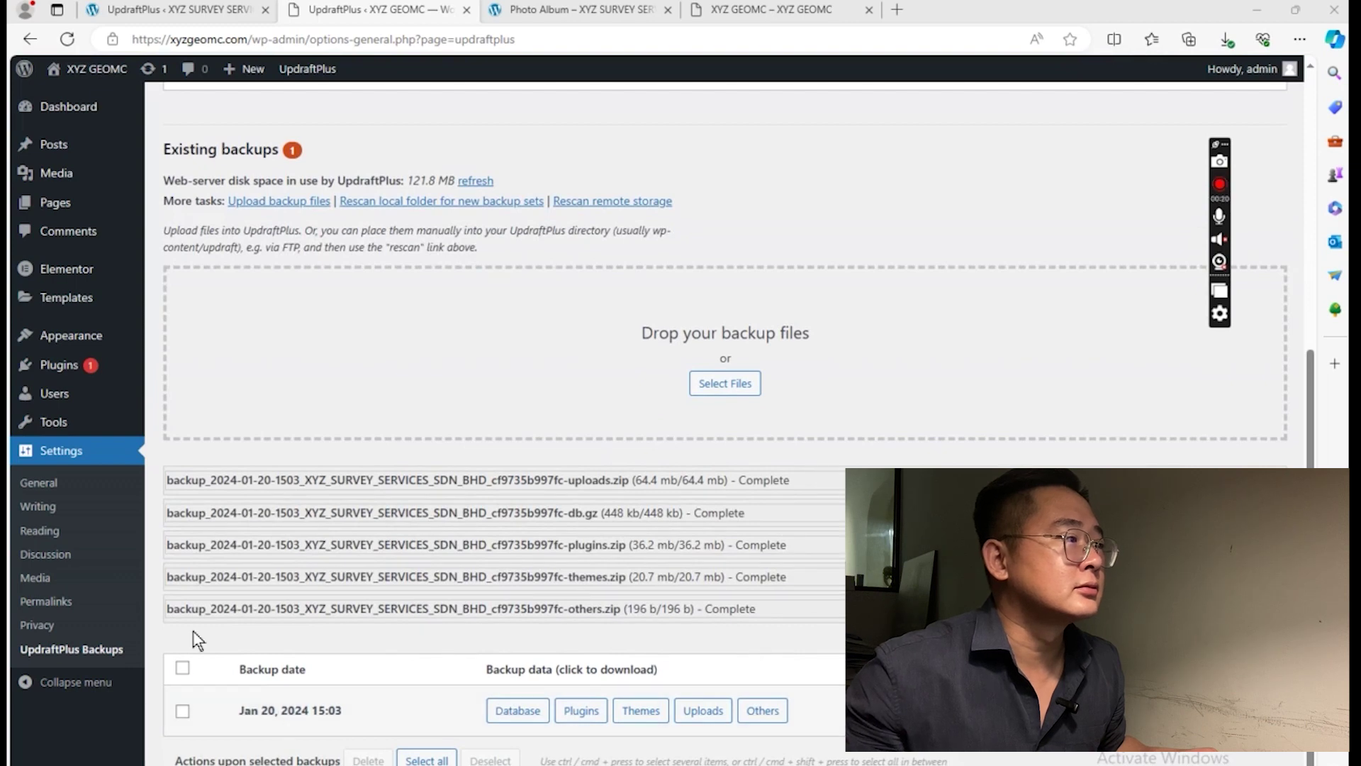
Restore the Plugins, Themes, Uploads, Others and Database of the Jan 20, 2024 15:03 backup, with site location search and replace enabled
{"action": "left_click", "coordinate": [182, 670]}
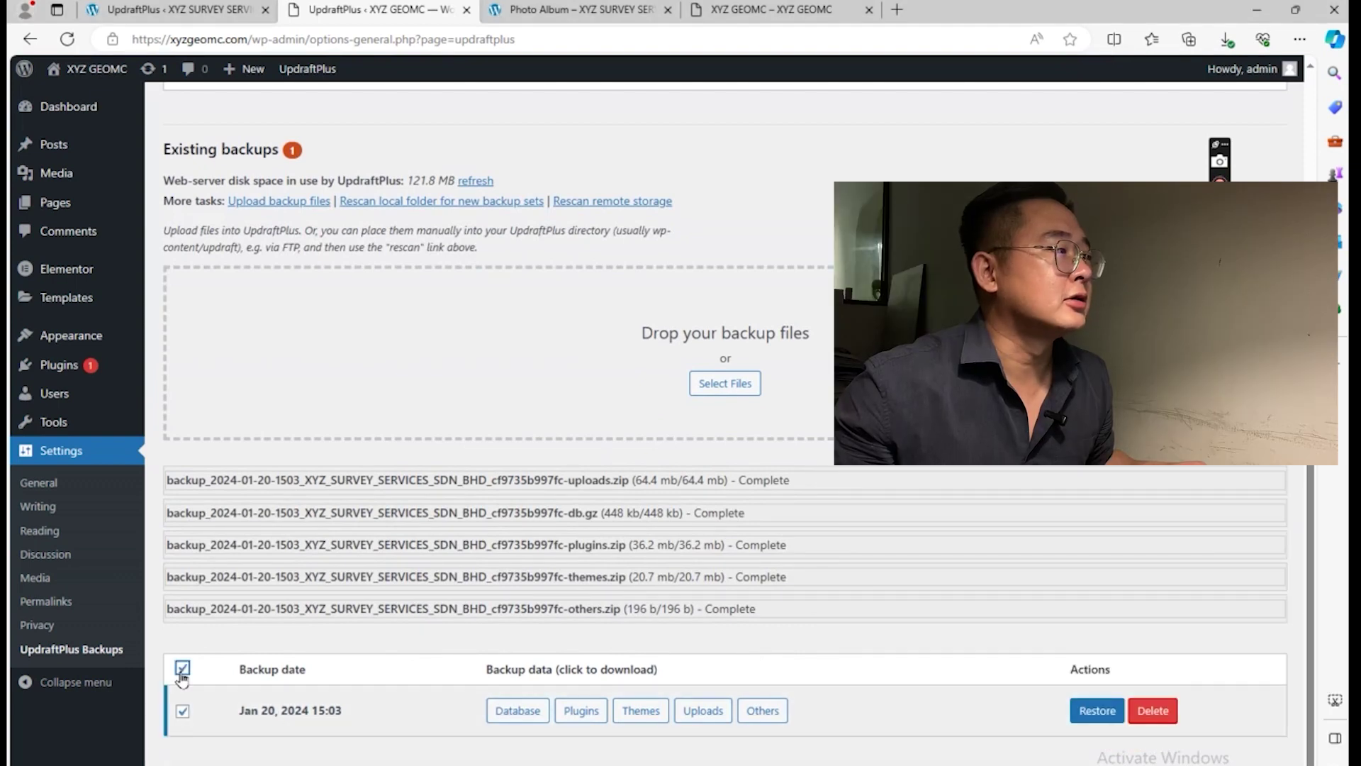
{"action": "left_click", "coordinate": [1081, 709]}
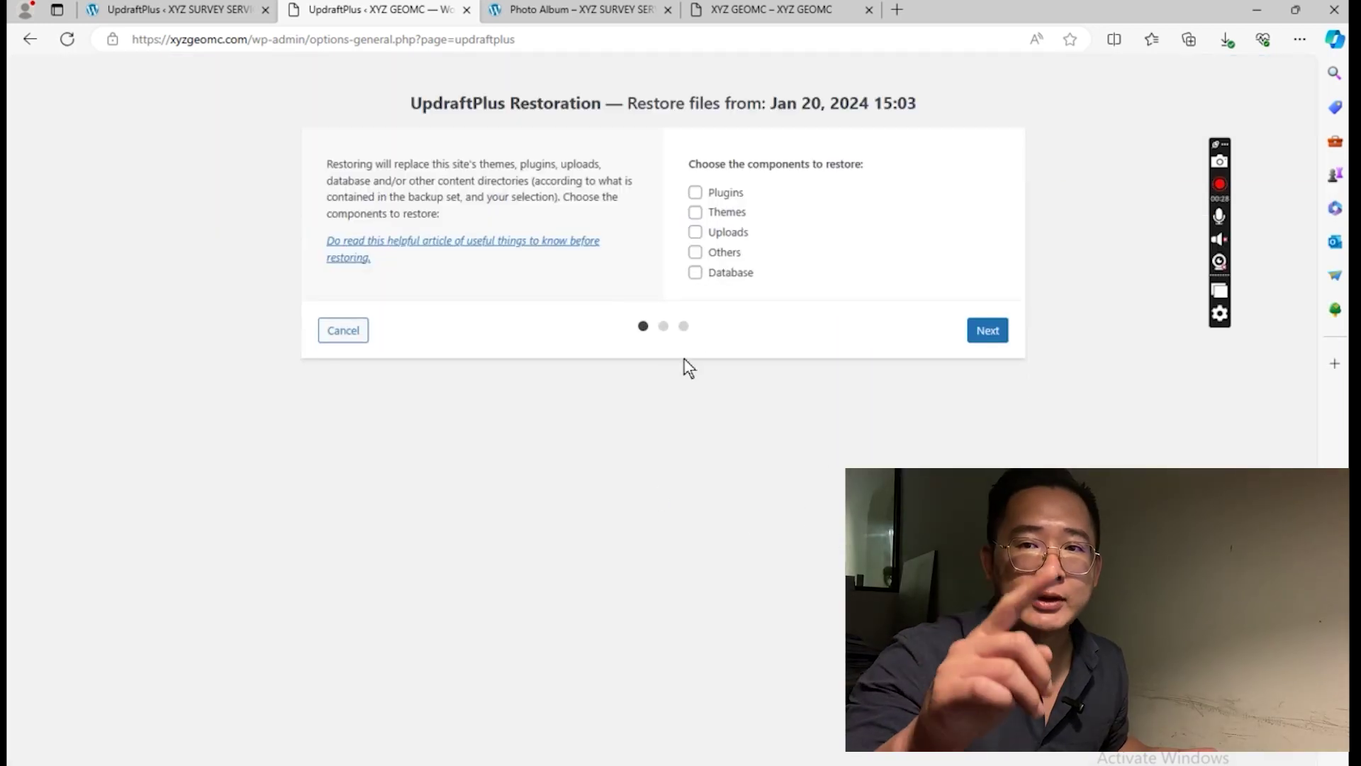
{"action": "left_click", "coordinate": [695, 192]}
{"action": "left_click", "coordinate": [695, 212]}
{"action": "left_click", "coordinate": [694, 232]}
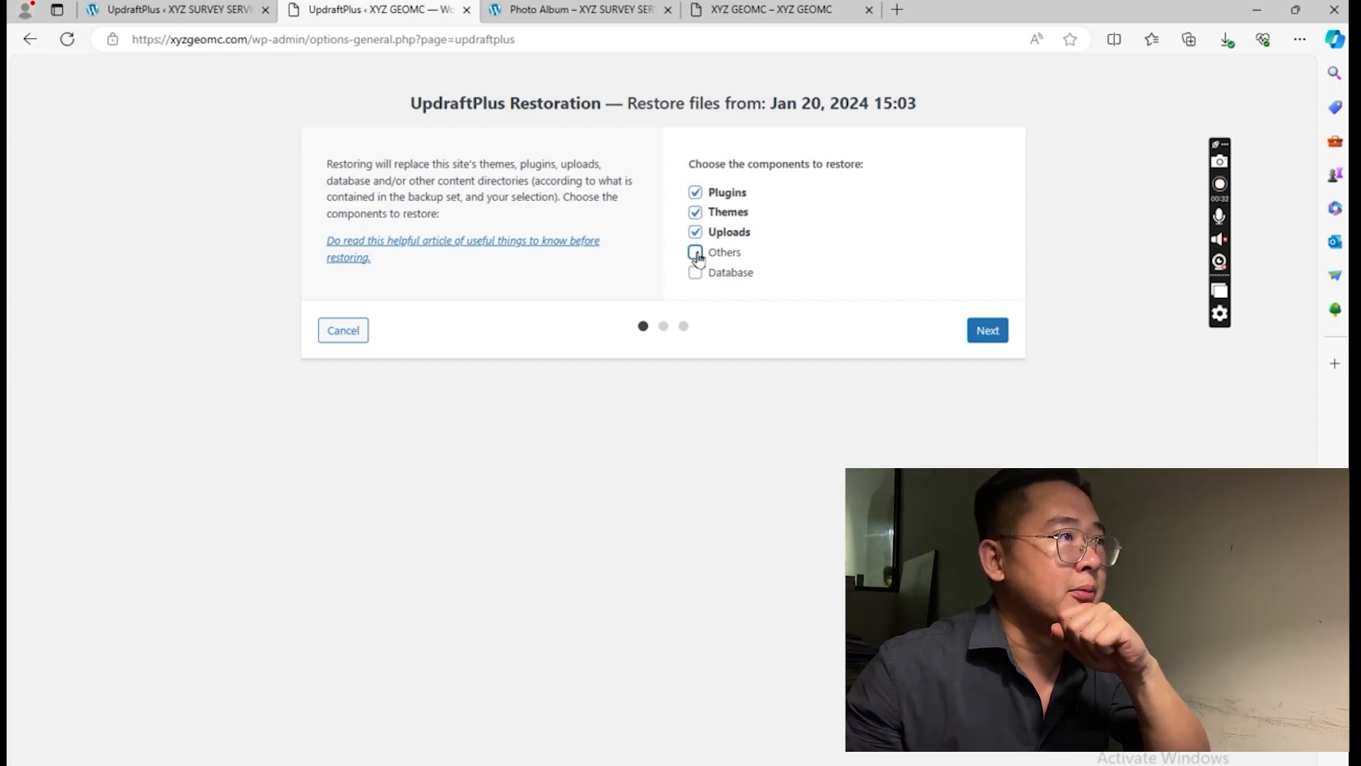
{"action": "left_click", "coordinate": [694, 252]}
{"action": "left_click", "coordinate": [695, 272]}
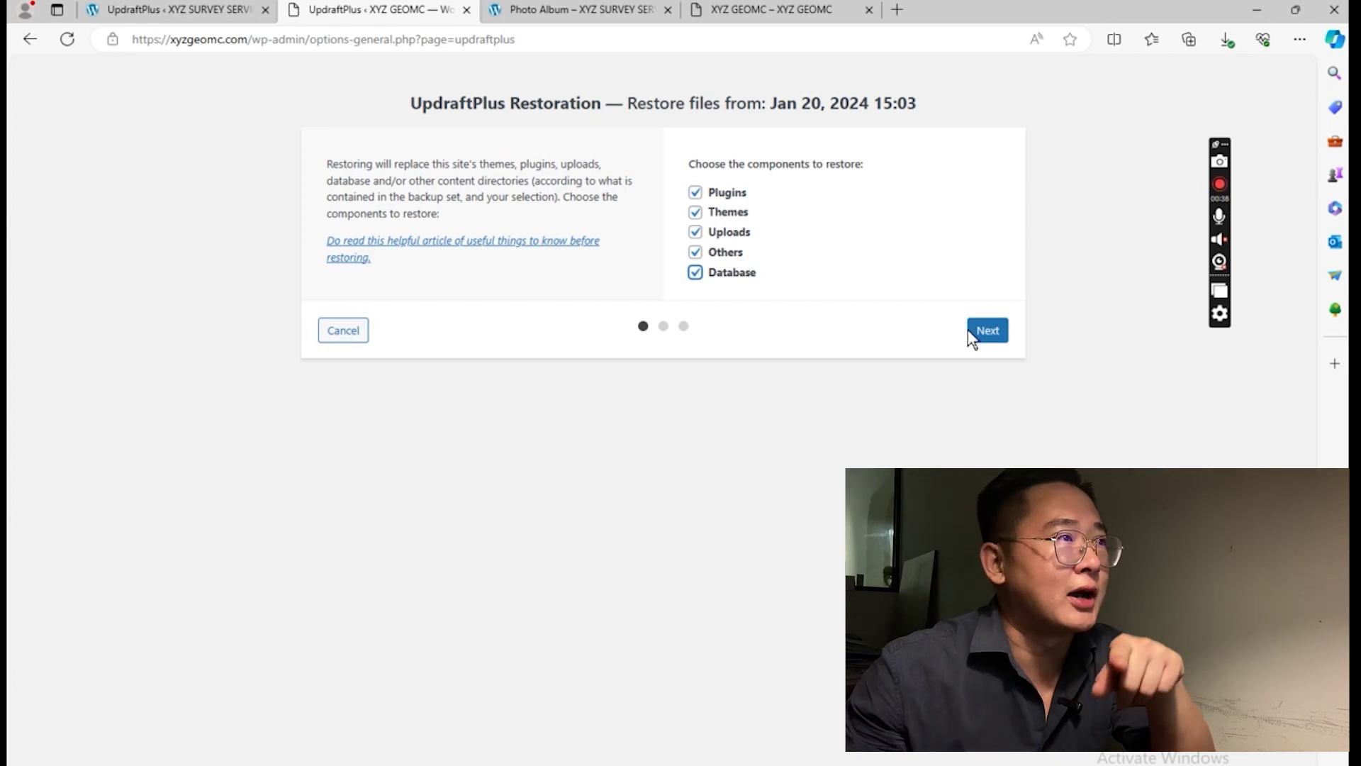
{"action": "left_click", "coordinate": [985, 329]}
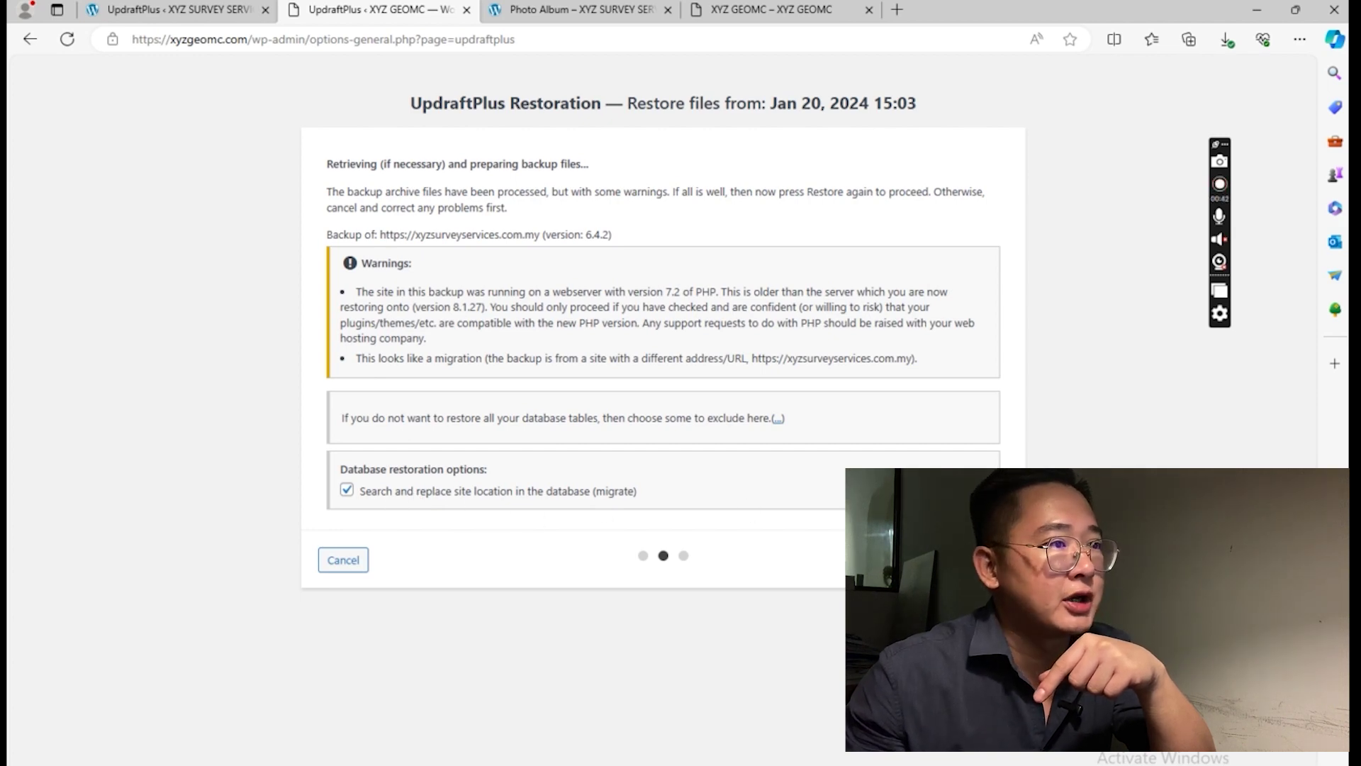
{"action": "left_click", "coordinate": [980, 559]}
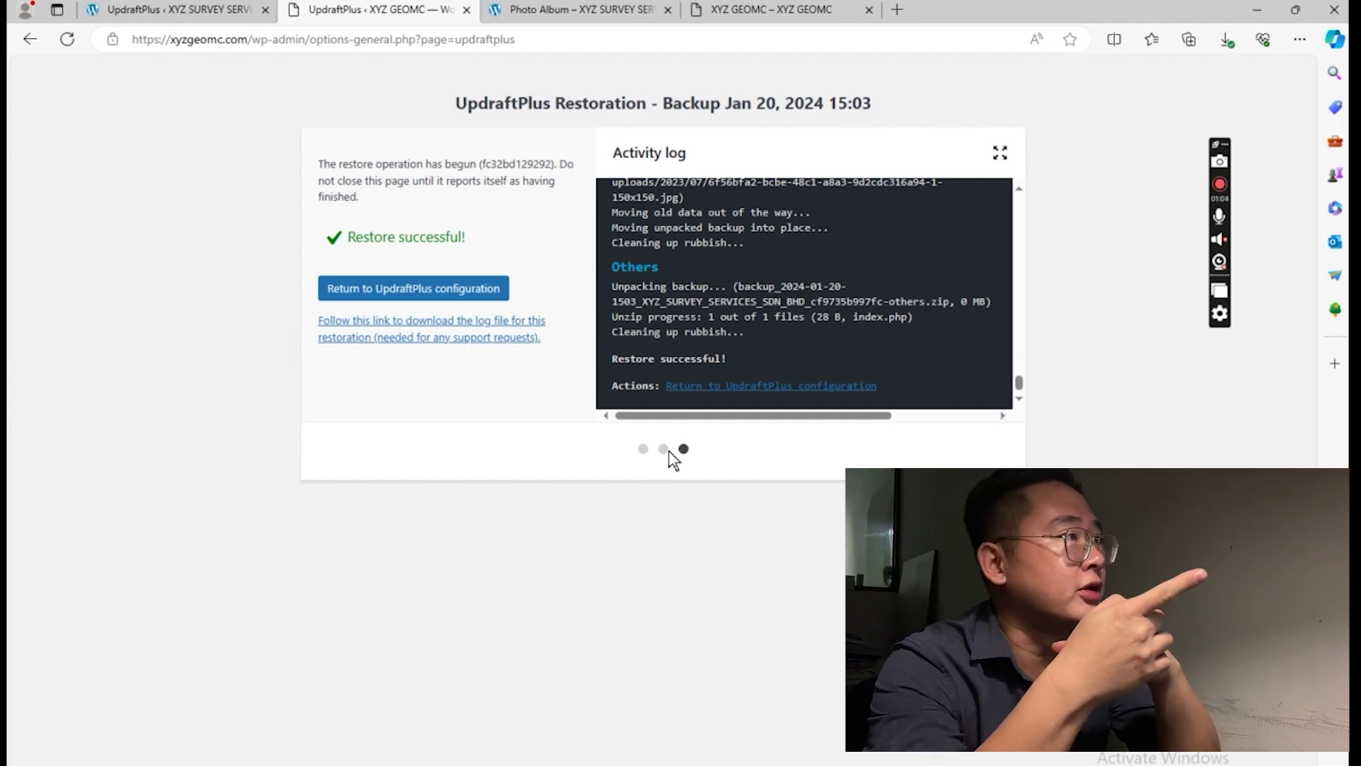
Reload the xyzgeomc.com front page and look over the migrated home page
{"action": "left_click", "coordinate": [773, 10]}
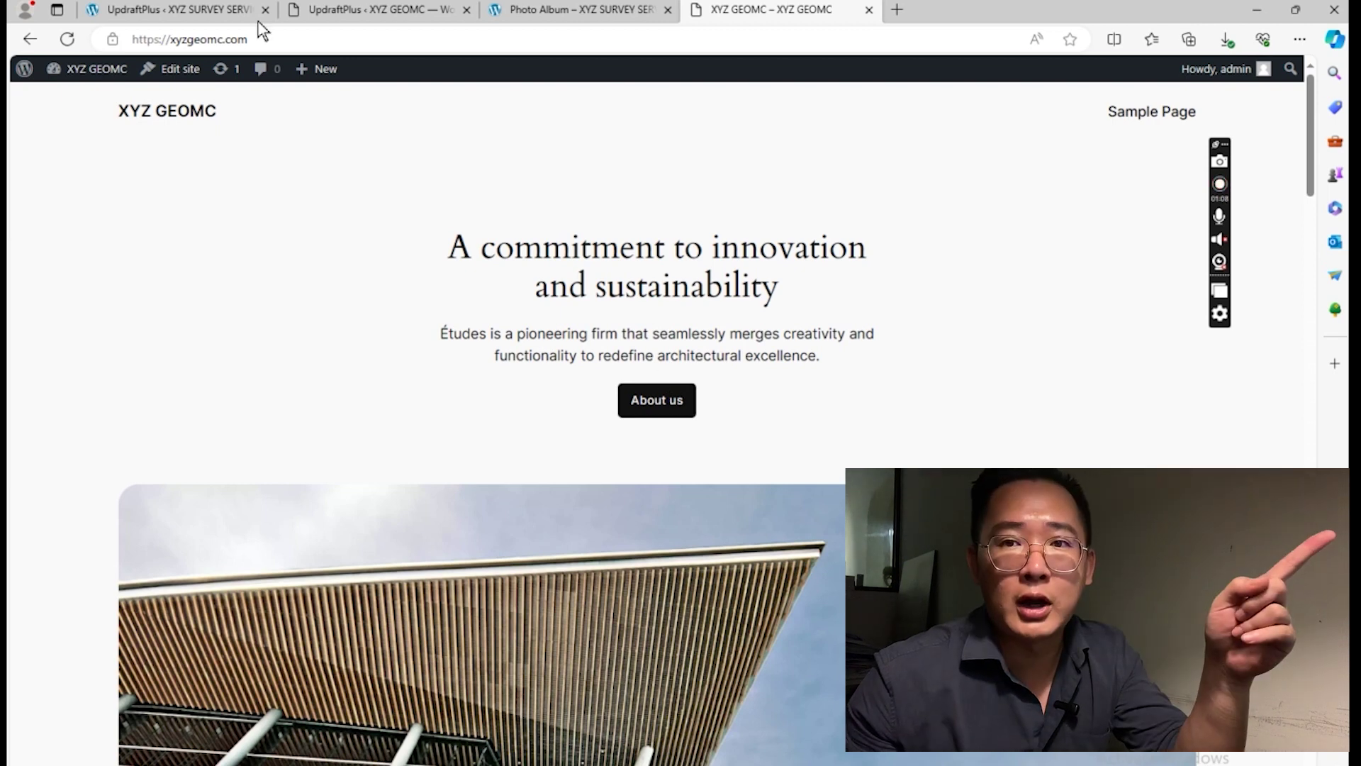
{"action": "left_click", "coordinate": [261, 44]}
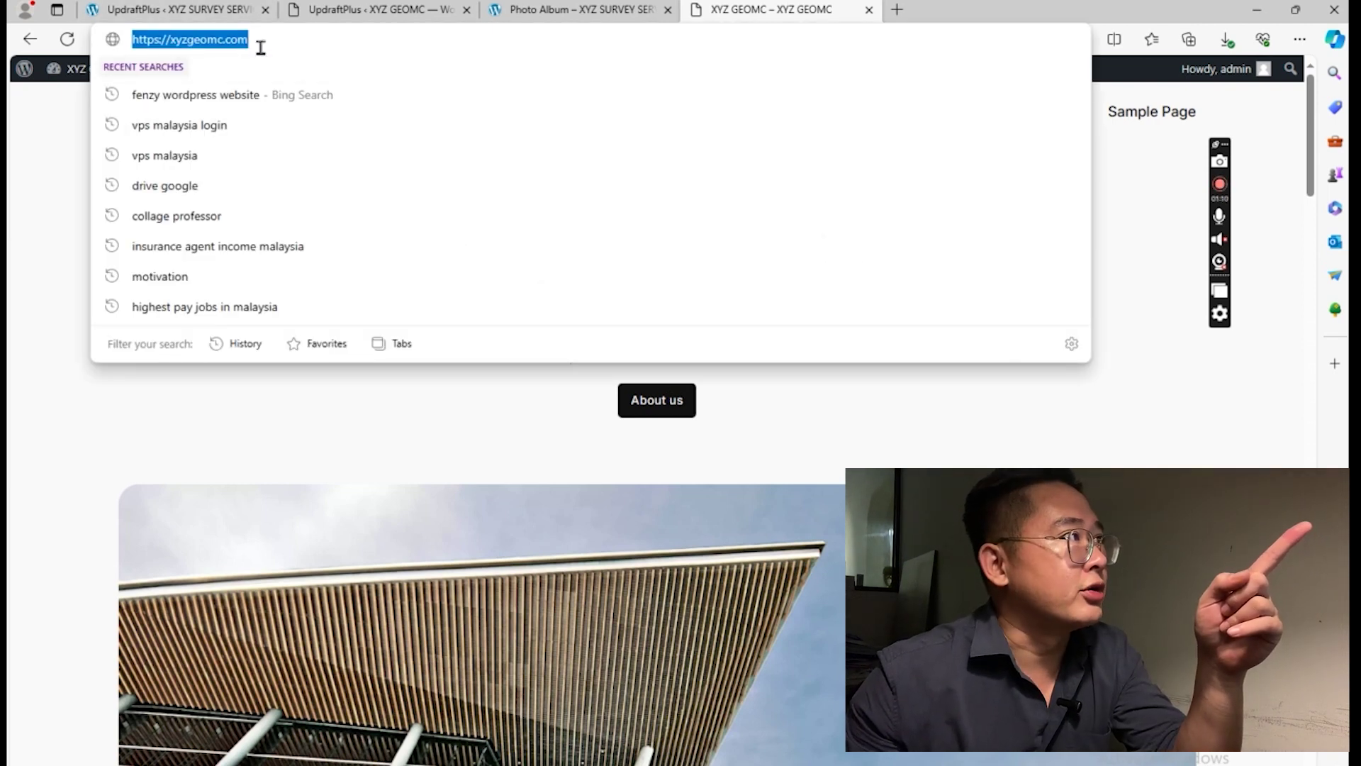
{"action": "key", "text": "Return"}
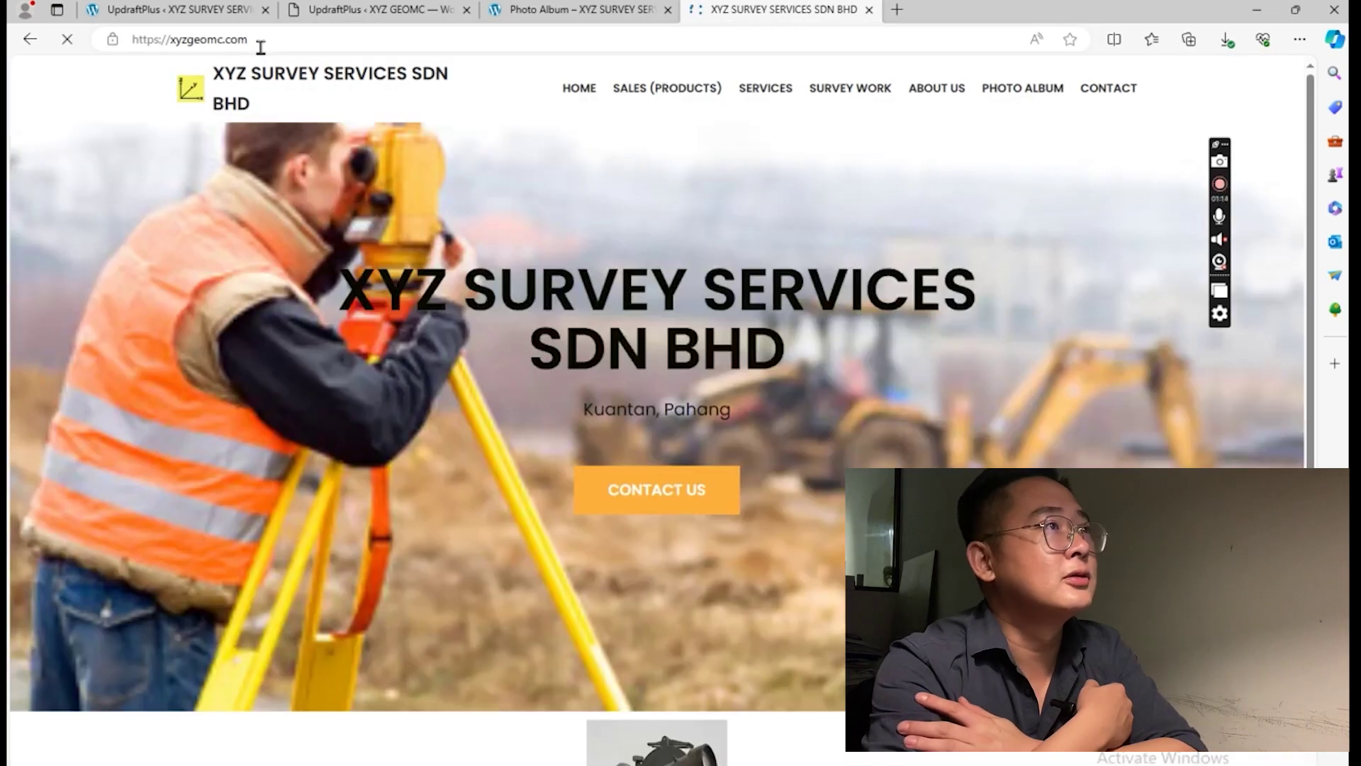
{"action": "scroll", "coordinate": [576, 273], "scroll_direction": "down", "scroll_amount": 3}
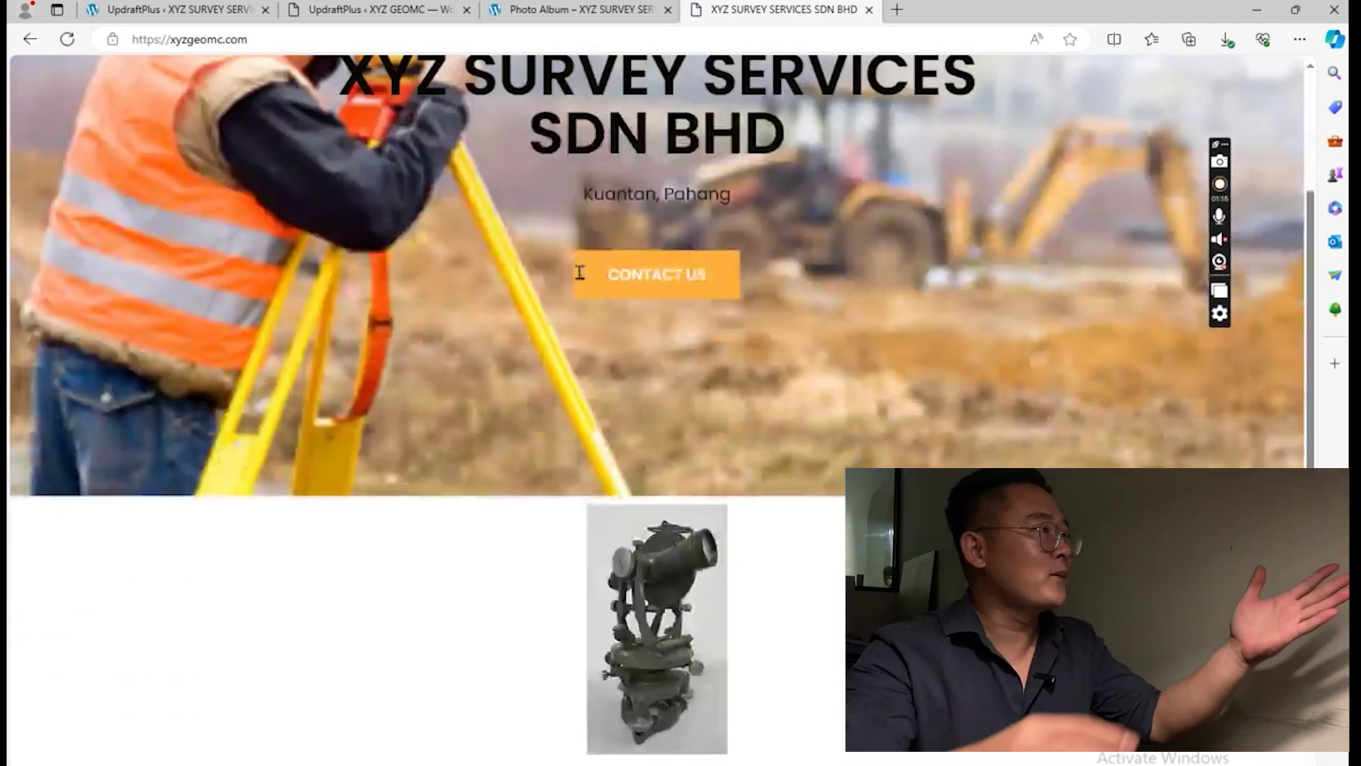
{"action": "scroll", "coordinate": [576, 272], "scroll_direction": "up", "scroll_amount": 3}
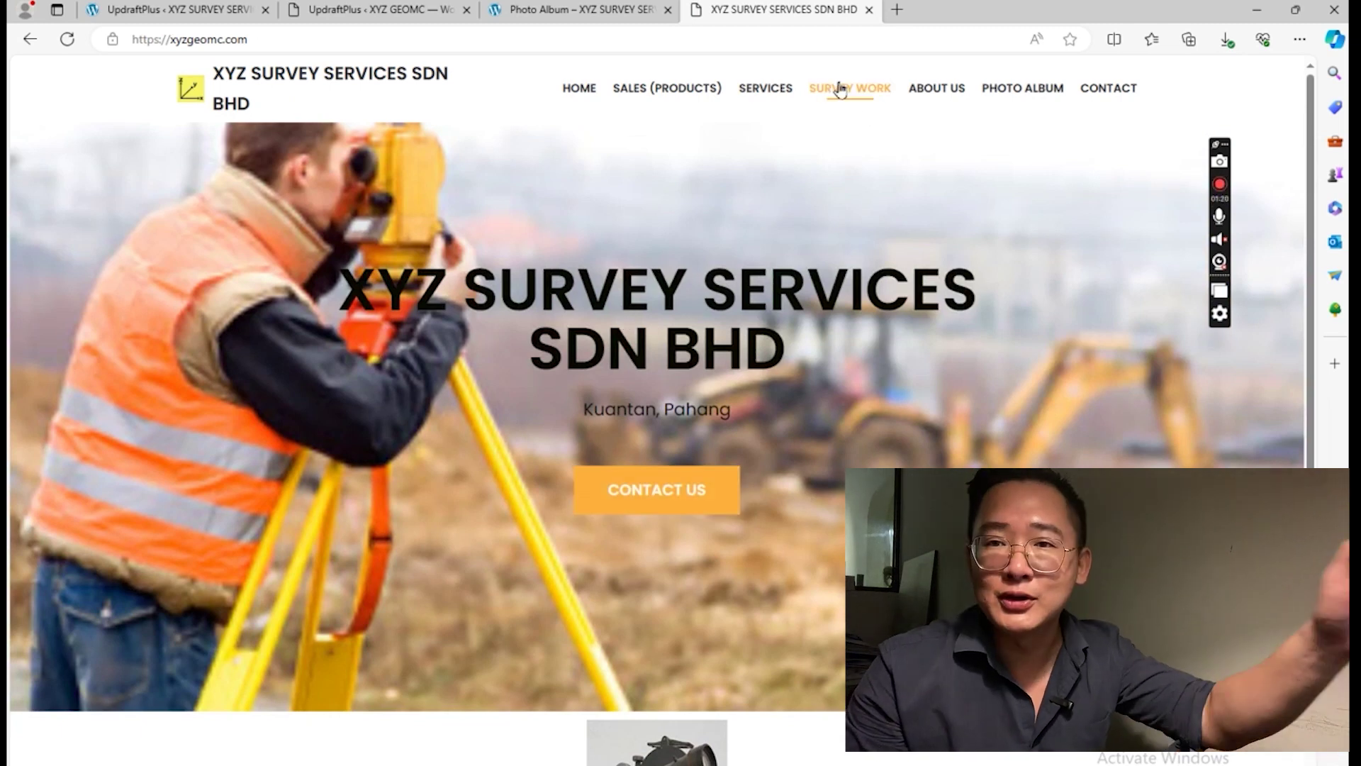
Check the Photo Album page of xyzgeomc.com, with a brief look back at the source site's UpdraftPlus backups
{"action": "left_click", "coordinate": [1016, 90]}
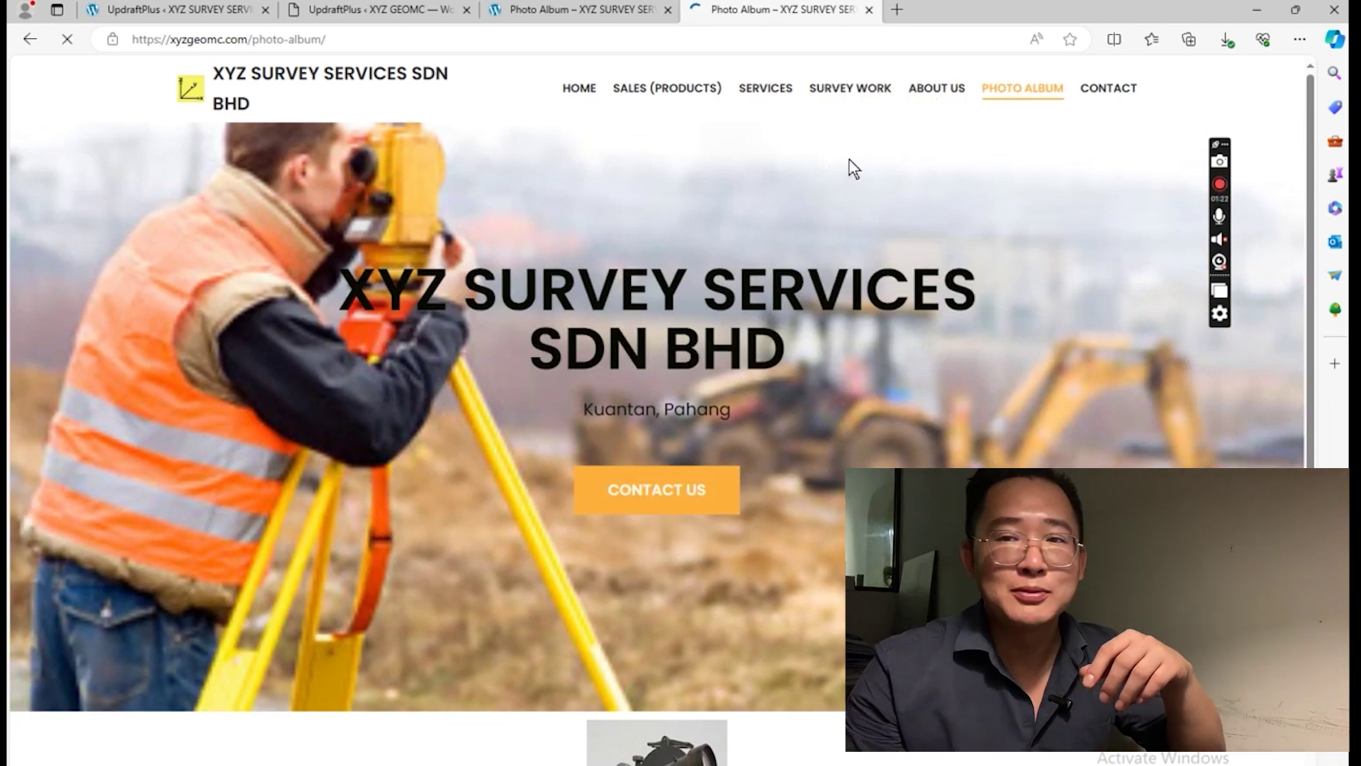
{"action": "scroll", "coordinate": [578, 246], "scroll_direction": "down", "scroll_amount": 2}
{"action": "scroll", "coordinate": [579, 246], "scroll_direction": "up", "scroll_amount": 2}
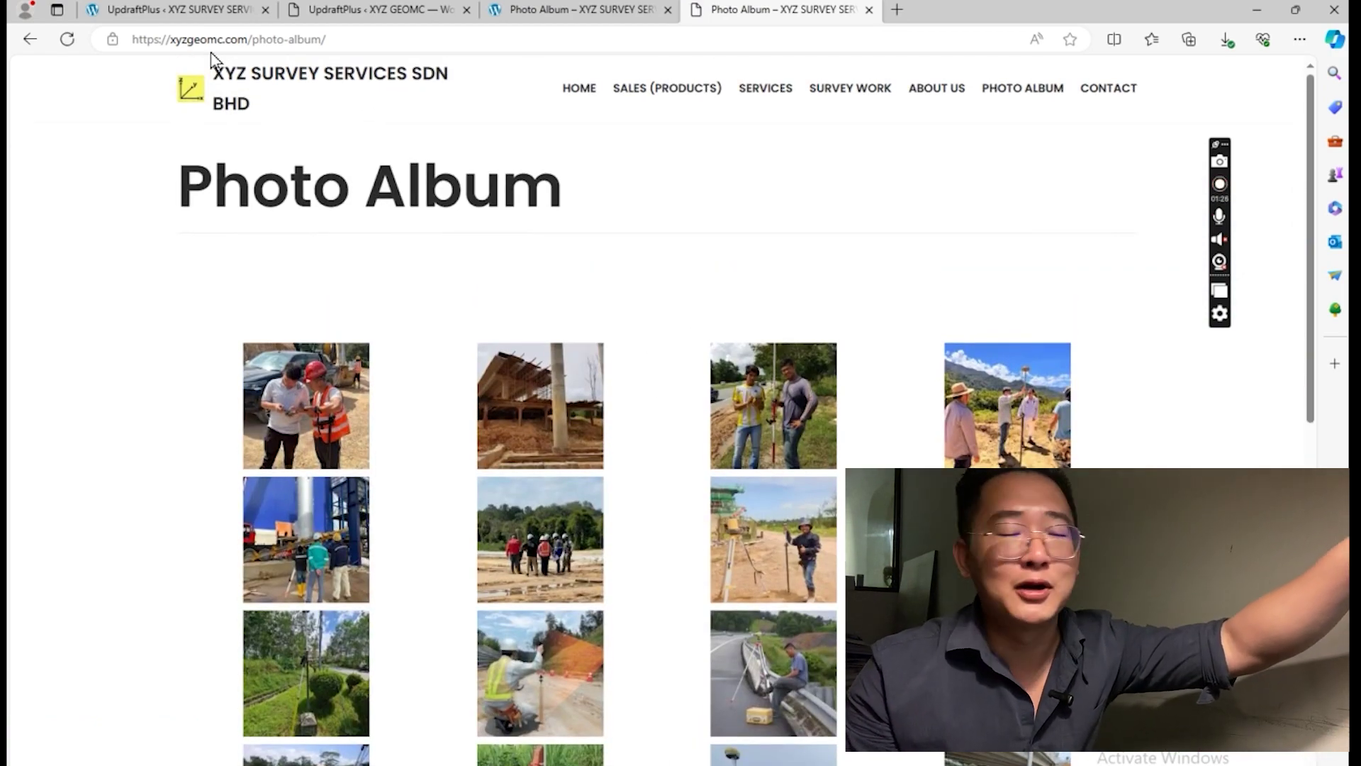
{"action": "left_click", "coordinate": [213, 10]}
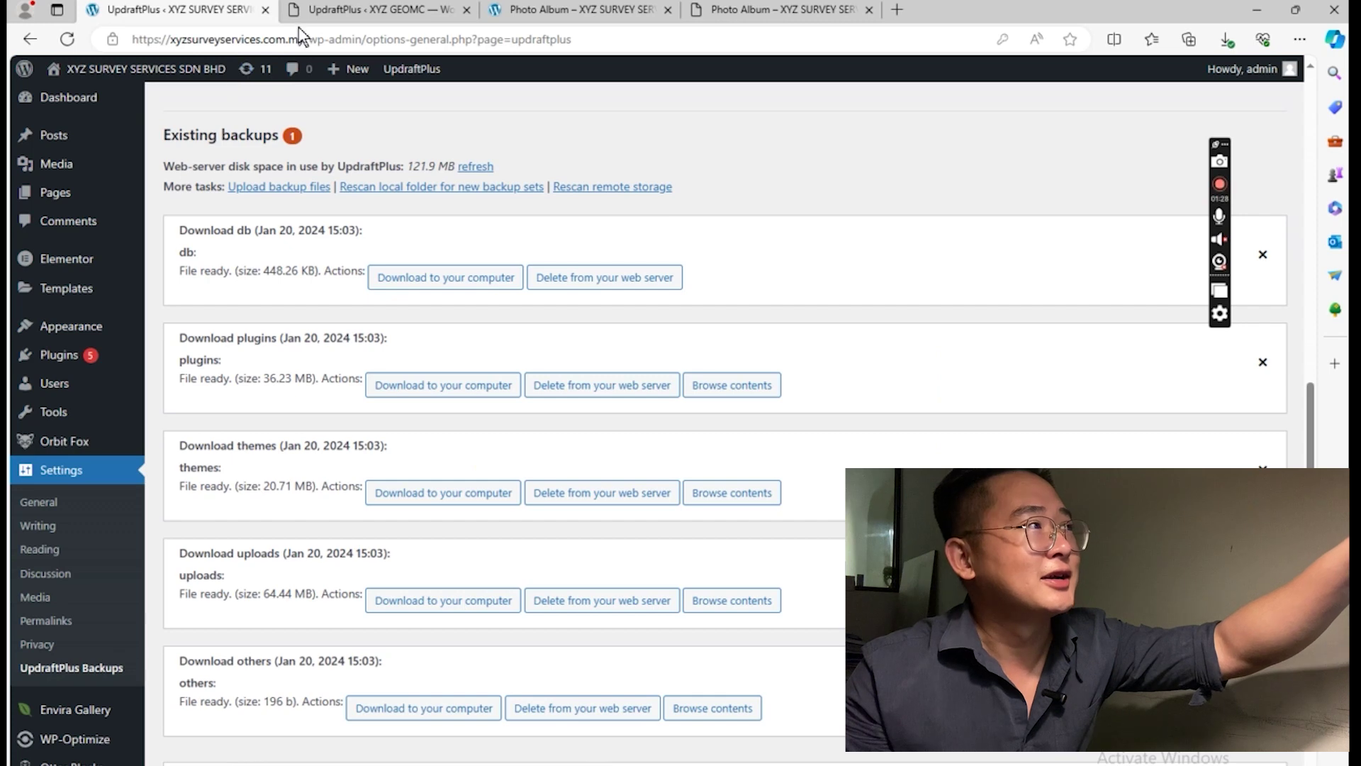
{"action": "left_click", "coordinate": [773, 10]}
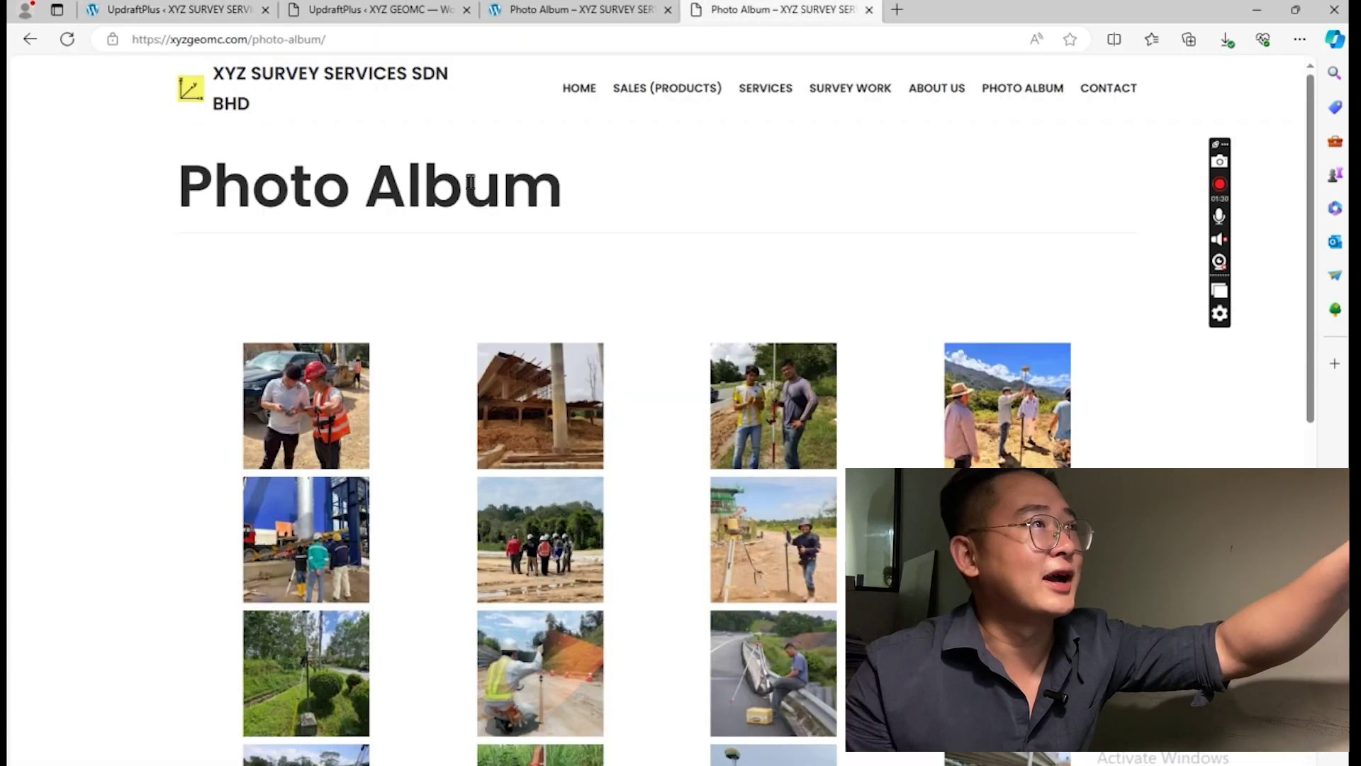